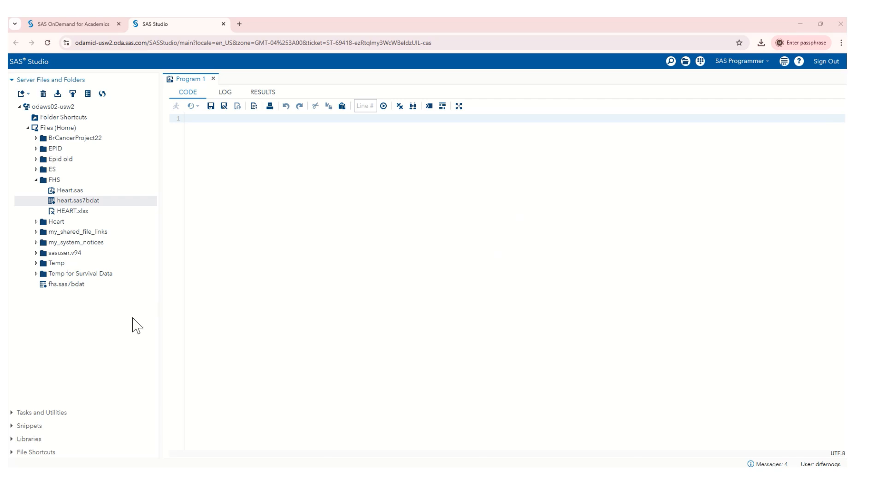
# Step: Open the List Data task from the Data group of tasks
pyautogui.click(32, 414)
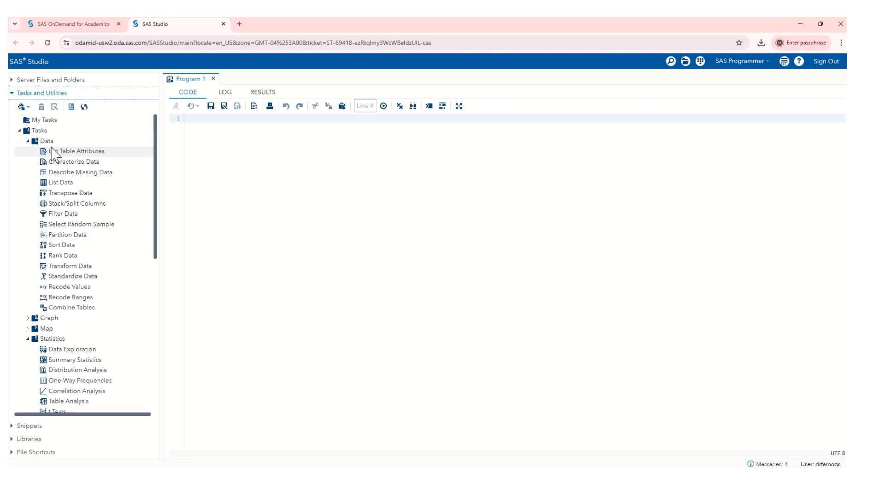
pyautogui.click(70, 183)
pyautogui.doubleClick(70, 183)
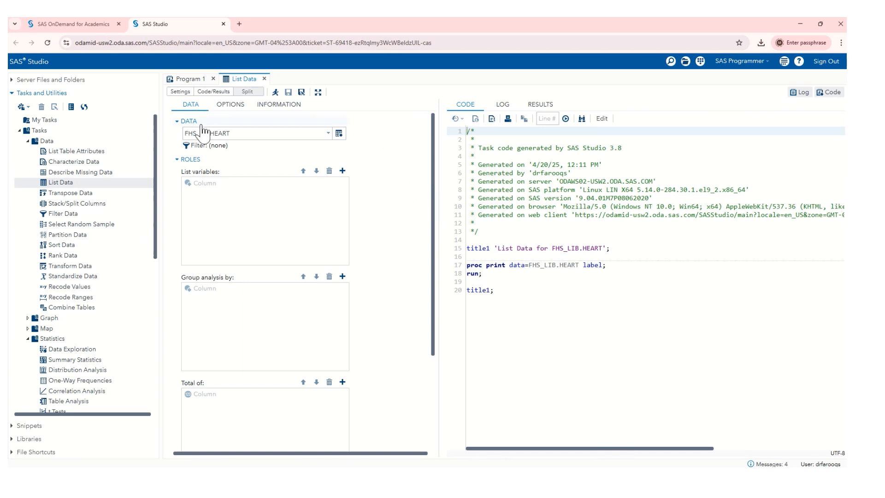
# Step: Choose the HEART table from the FHS_LIB library as the List Data task's input data
pyautogui.click(339, 135)
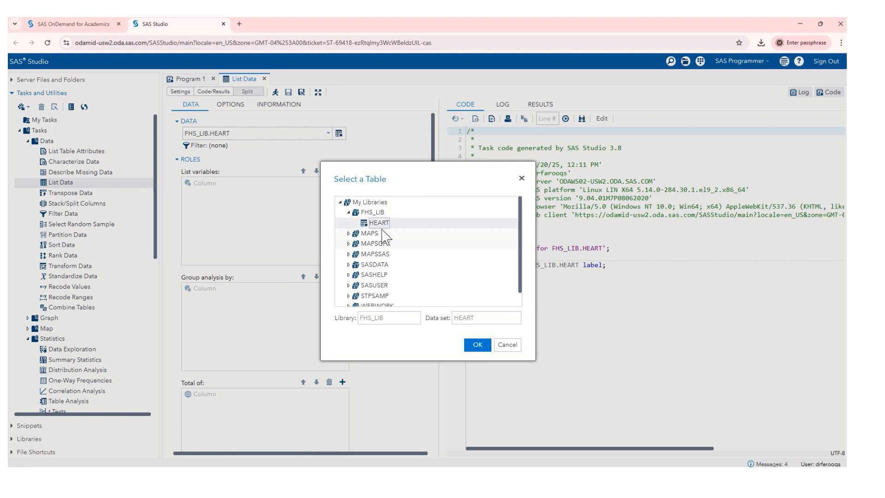
pyautogui.click(373, 213)
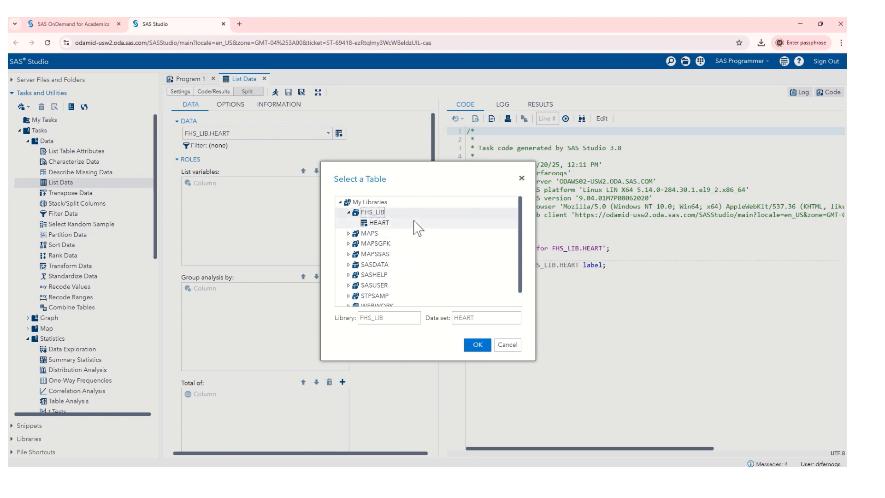
pyautogui.click(399, 224)
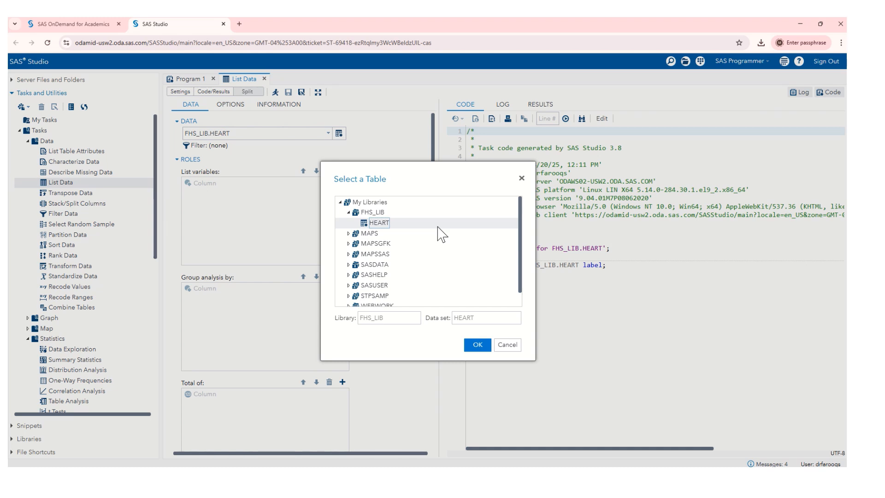
pyautogui.click(478, 347)
pyautogui.click(477, 345)
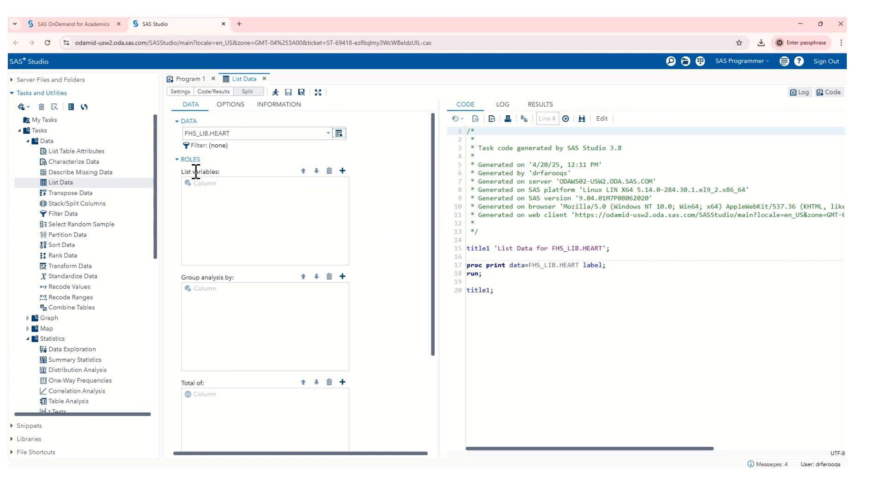
# Step: Assign AgeCHDdiag, Sex, AgeAtStart, Diastolic, Systolic, Weight_Status and Smoking_Status as the list variables
pyautogui.click(343, 171)
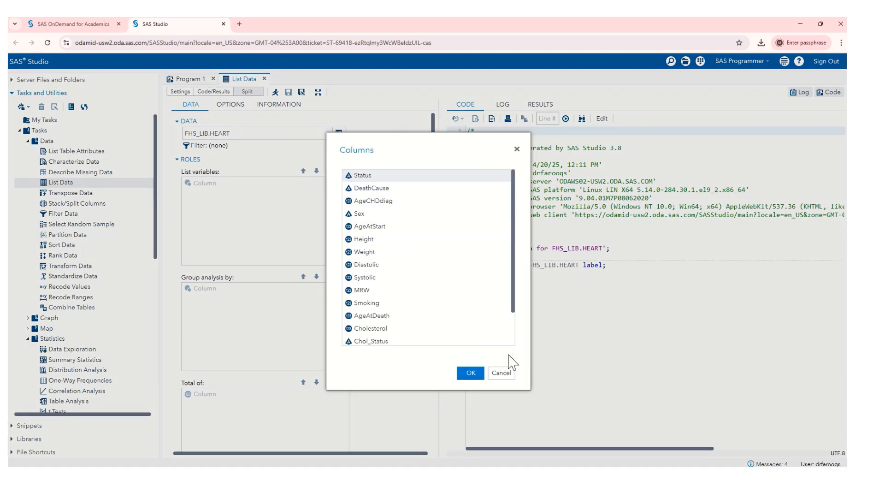
pyautogui.scroll(-1, 515, 294)
pyautogui.scroll(1, 516, 297)
pyautogui.click(399, 203)
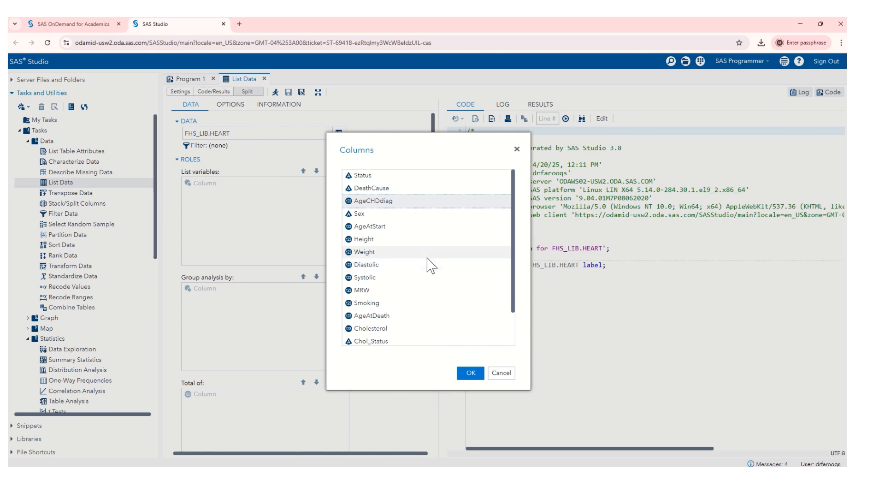
pyautogui.keyDown('ctrl'); pyautogui.click(425, 229); pyautogui.keyUp('ctrl')
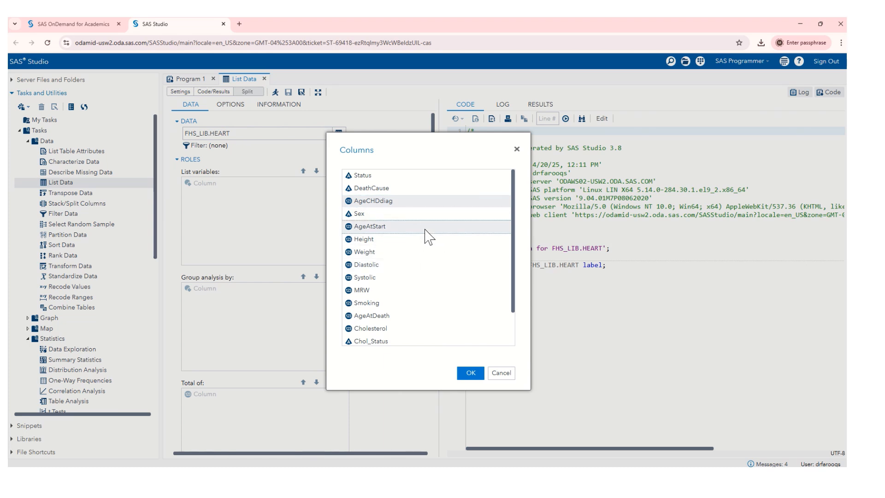
pyautogui.keyDown('ctrl'); pyautogui.click(404, 215); pyautogui.keyUp('ctrl')
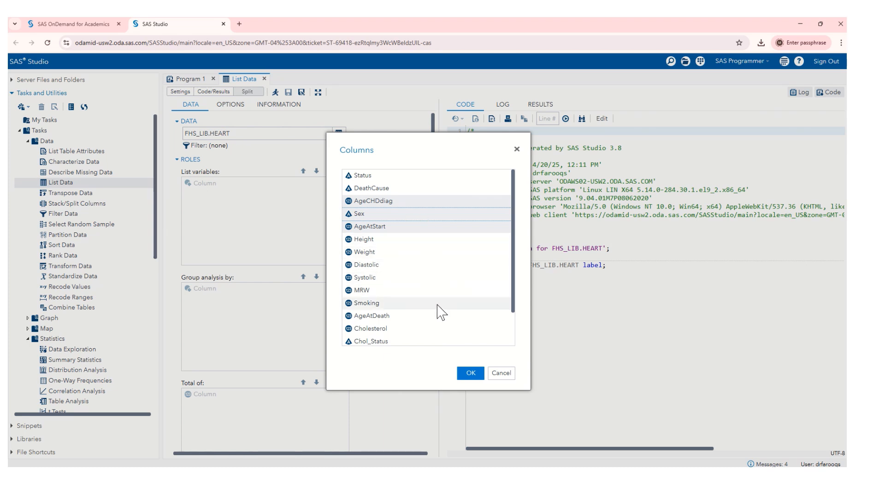
pyautogui.scroll(-2, 442, 313)
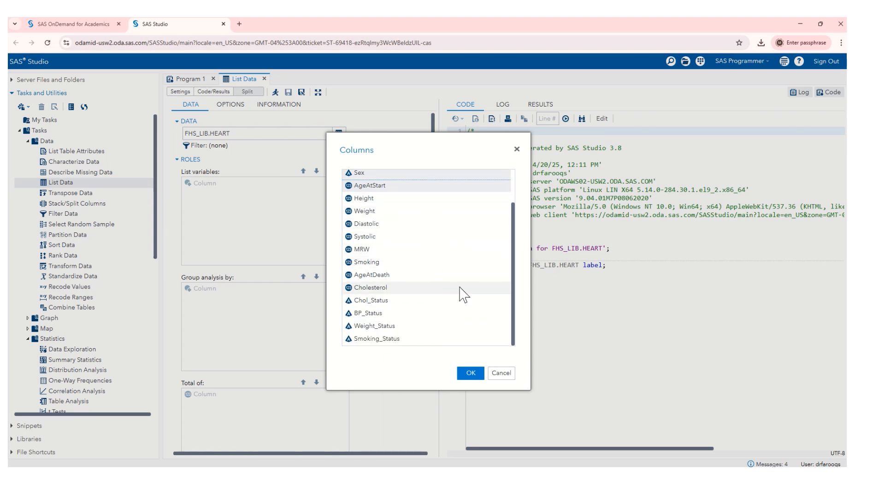
pyautogui.keyDown('ctrl'); pyautogui.click(441, 339); pyautogui.keyUp('ctrl')
pyautogui.keyDown('ctrl'); pyautogui.click(436, 328); pyautogui.keyUp('ctrl')
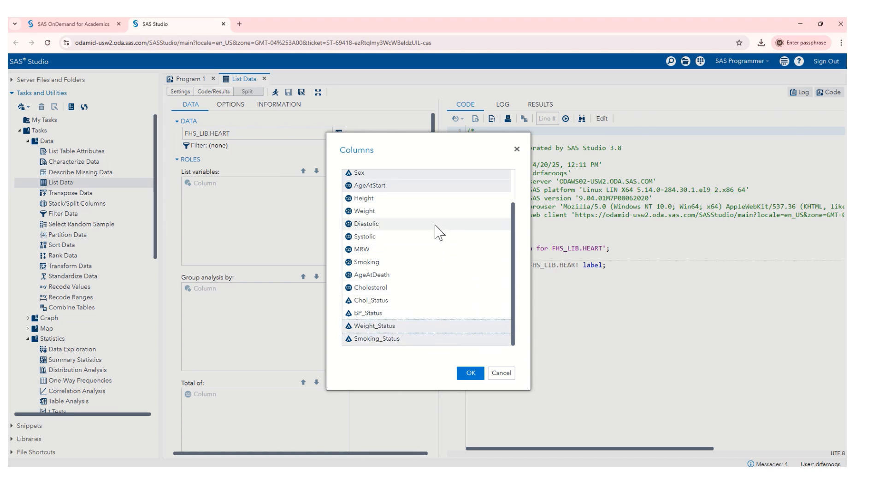
pyautogui.keyDown('ctrl'); pyautogui.click(421, 235); pyautogui.keyUp('ctrl')
pyautogui.keyDown('ctrl'); pyautogui.click(419, 225); pyautogui.keyUp('ctrl')
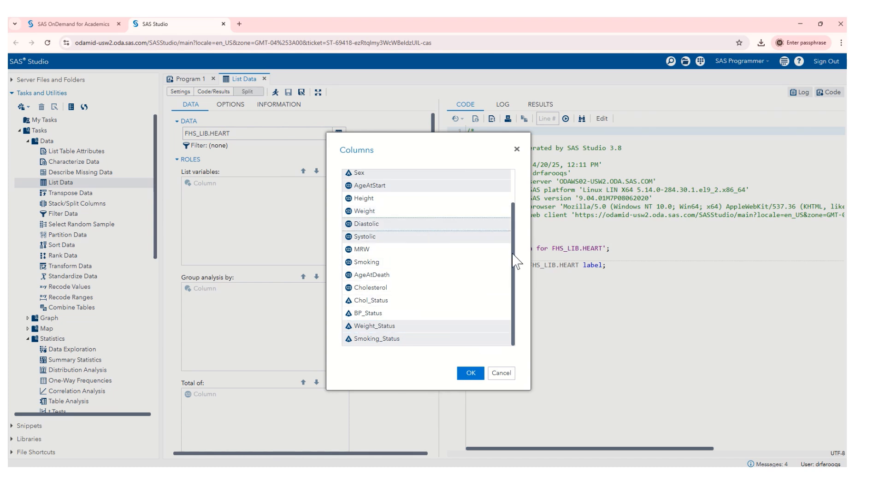
pyautogui.scroll(1, 516, 231)
pyautogui.scroll(-2, 514, 249)
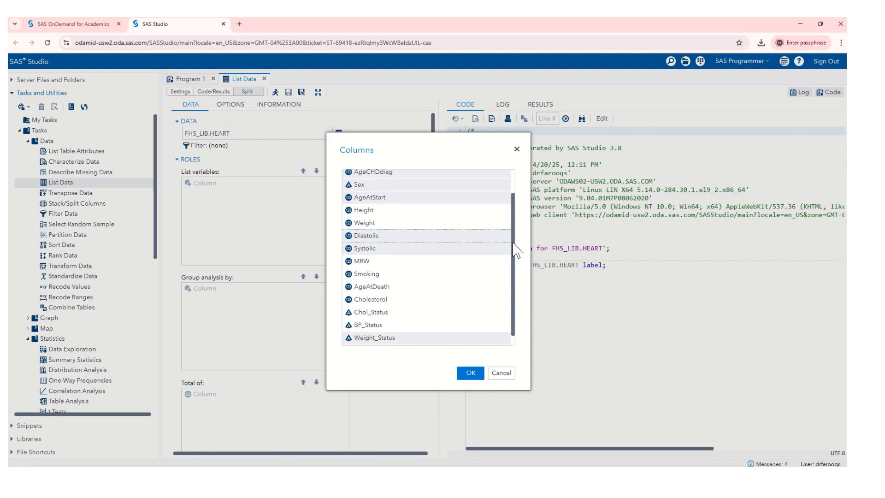
pyautogui.click(470, 373)
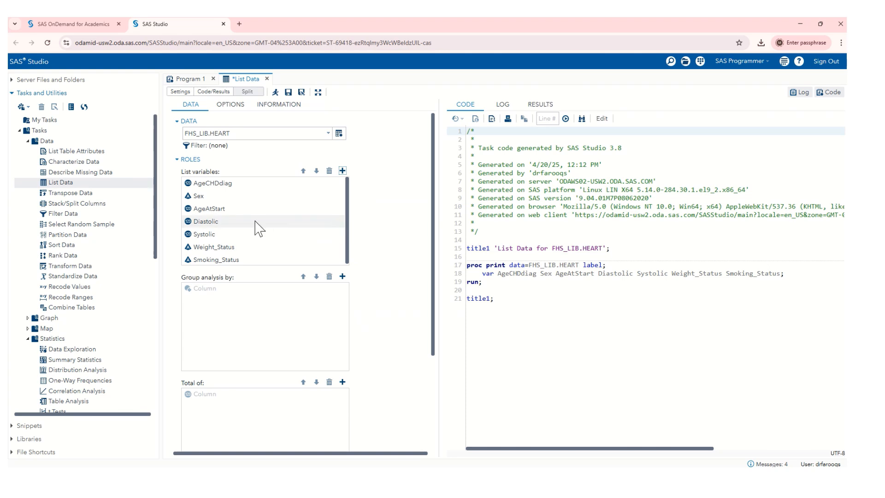
# Step: Move AgeAtStart to the first position in the list variables
pyautogui.click(286, 209)
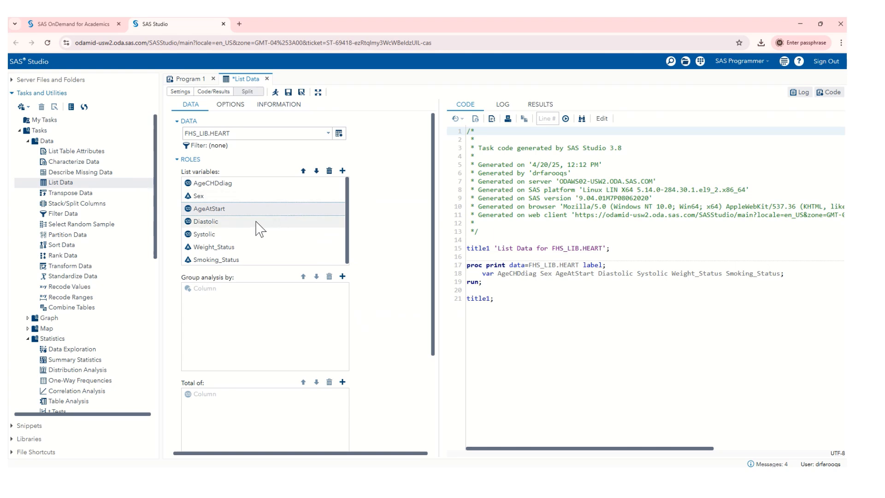
pyautogui.click(303, 170)
pyautogui.click(303, 171)
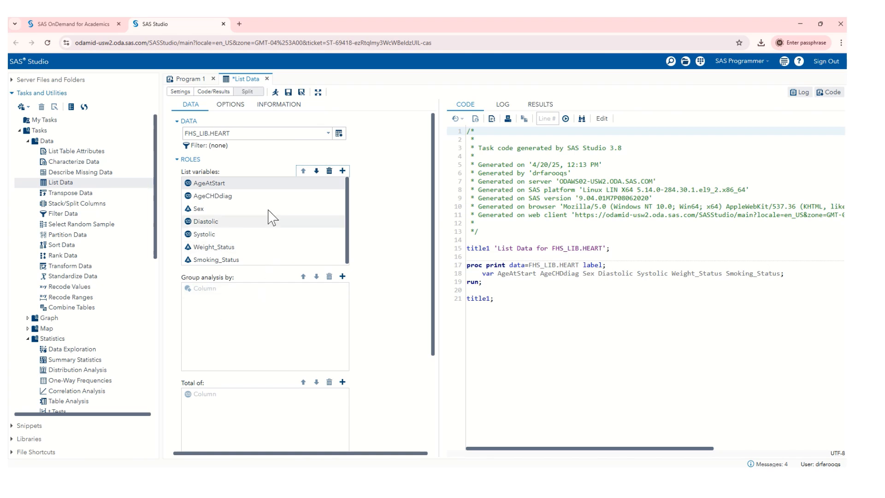
# Step: Limit the rows to list to the first n rows, with an amount of 100
pyautogui.click(230, 106)
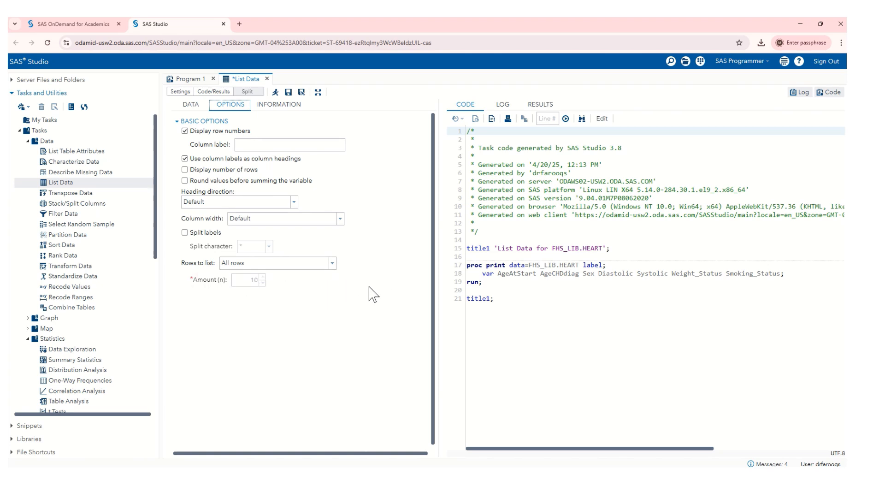
pyautogui.click(333, 265)
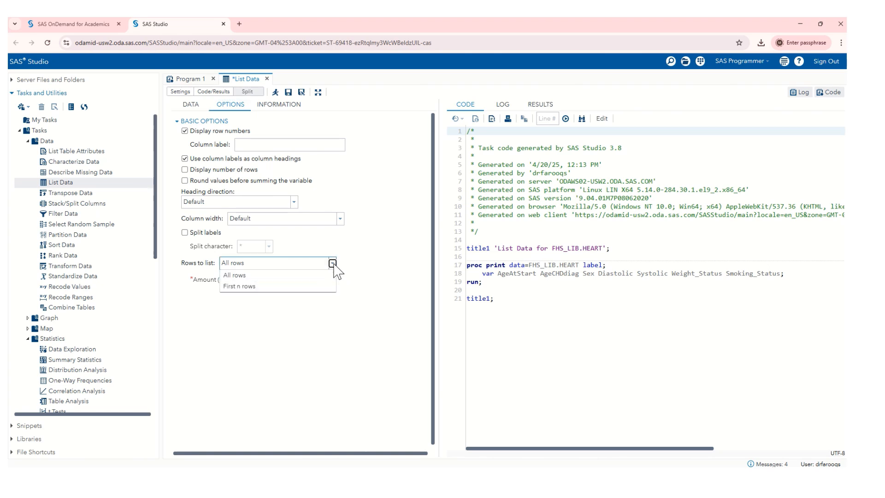
pyautogui.click(302, 287)
pyautogui.click(255, 281)
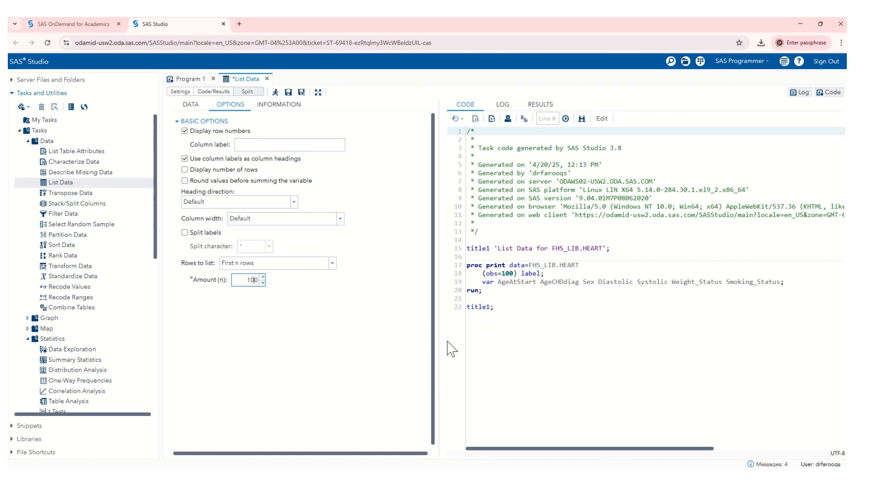
# Step: Widen the code pane and examine the obs option, the var list and the whole PROC PRINT block in the generated code
pyautogui.moveTo(441, 334); pyautogui.dragTo(407, 335)
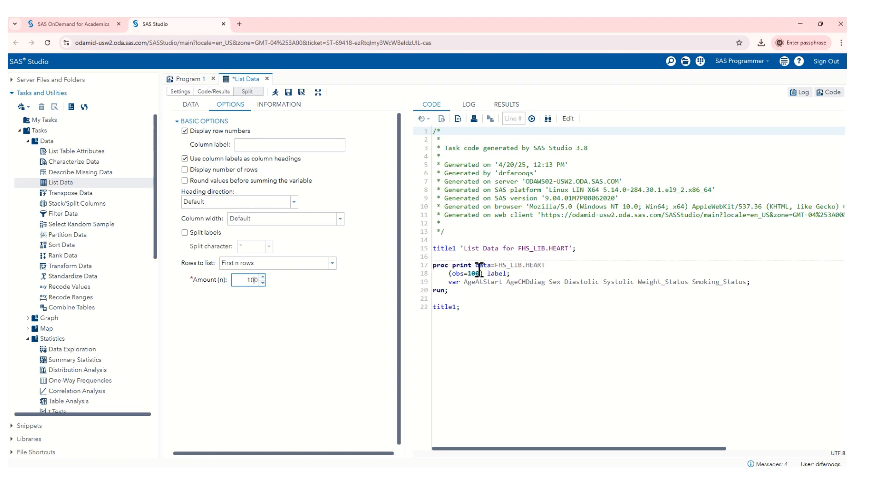
pyautogui.click(556, 264)
pyautogui.moveTo(555, 264); pyautogui.dragTo(453, 275)
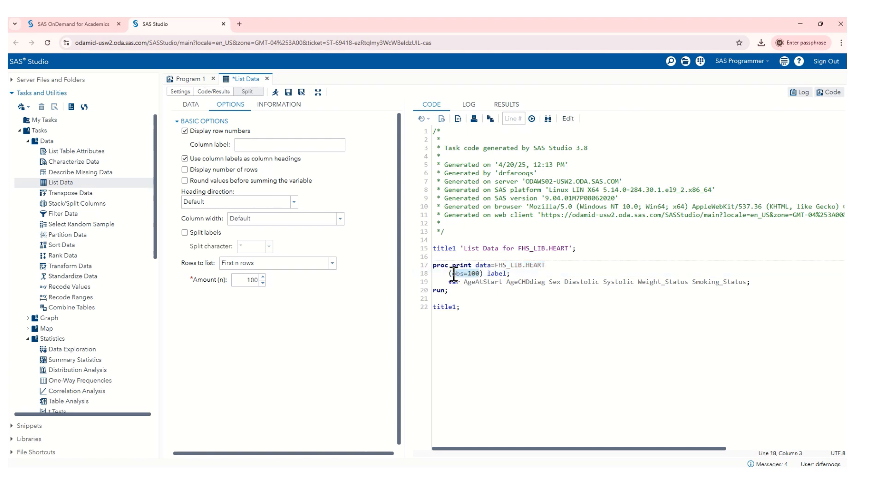
pyautogui.click(495, 324)
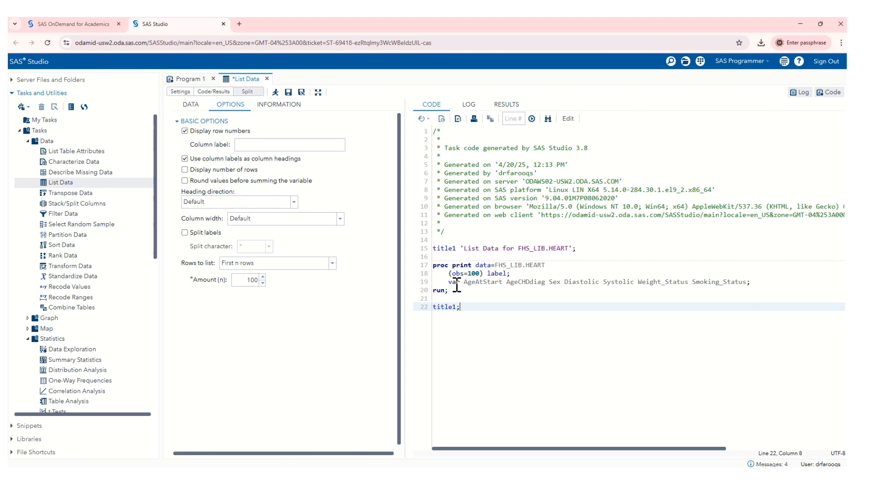
pyautogui.moveTo(464, 281); pyautogui.dragTo(756, 282)
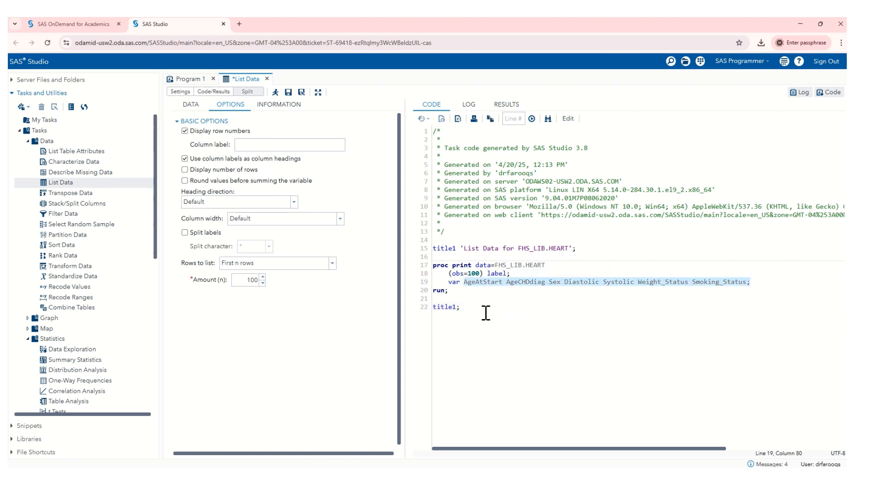
pyautogui.click(530, 337)
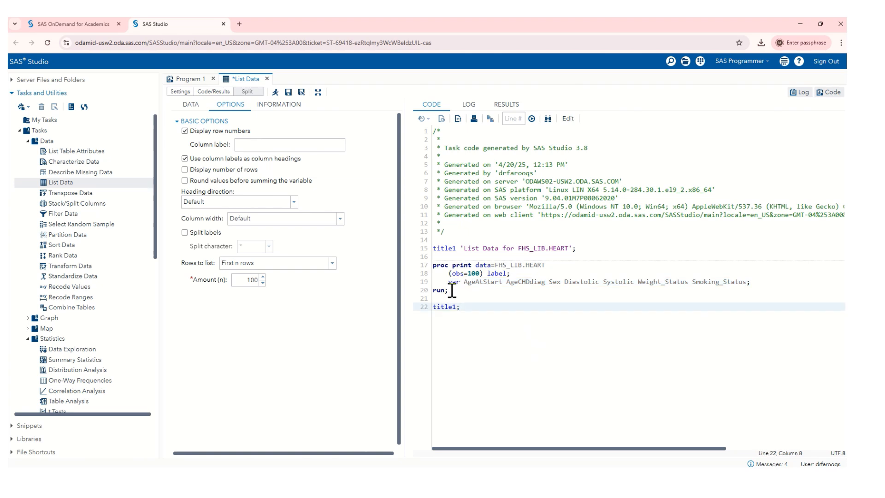
pyautogui.moveTo(452, 292); pyautogui.dragTo(431, 266)
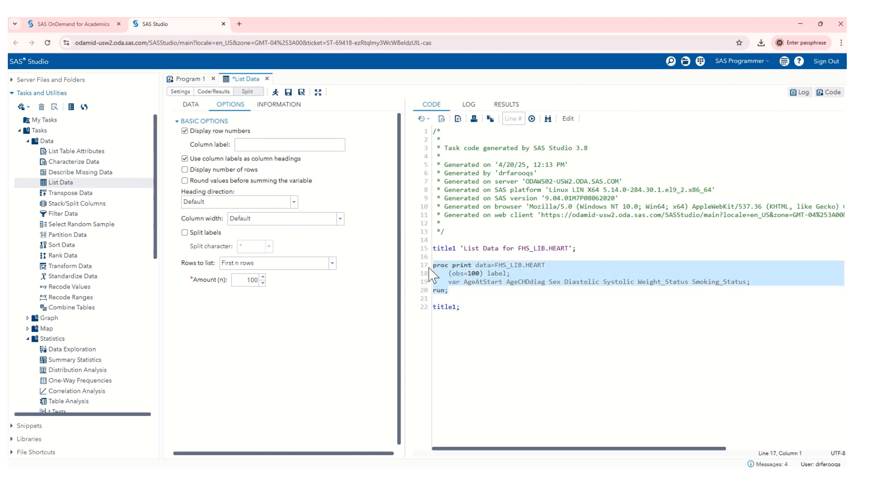
pyautogui.click(454, 291)
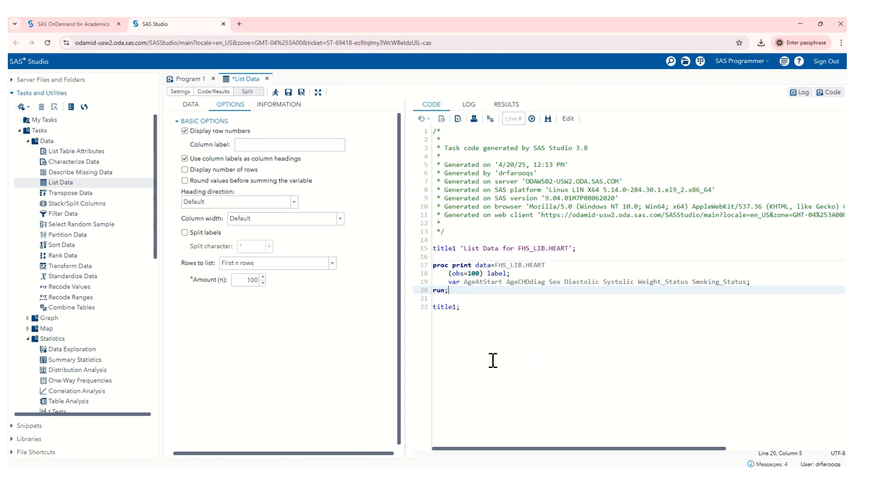
# Step: Run the List Data task, open its results in a separate browser tab and look through the listed rows
pyautogui.click(276, 94)
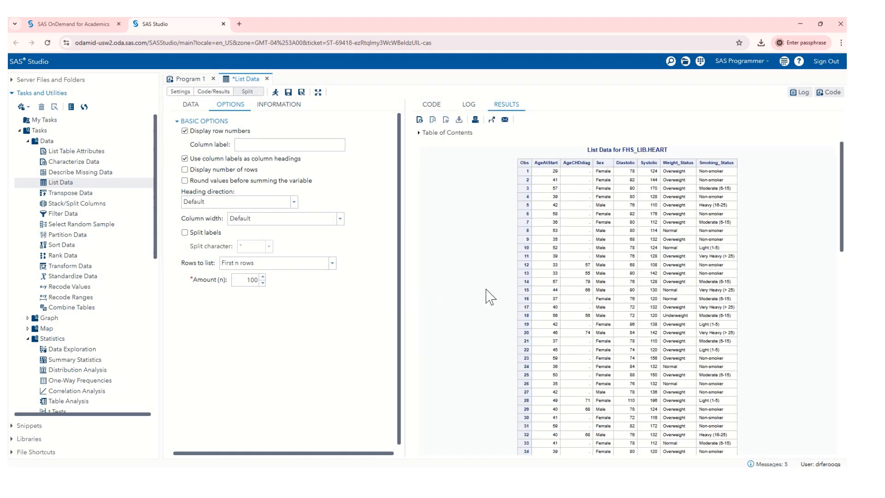
pyautogui.click(492, 121)
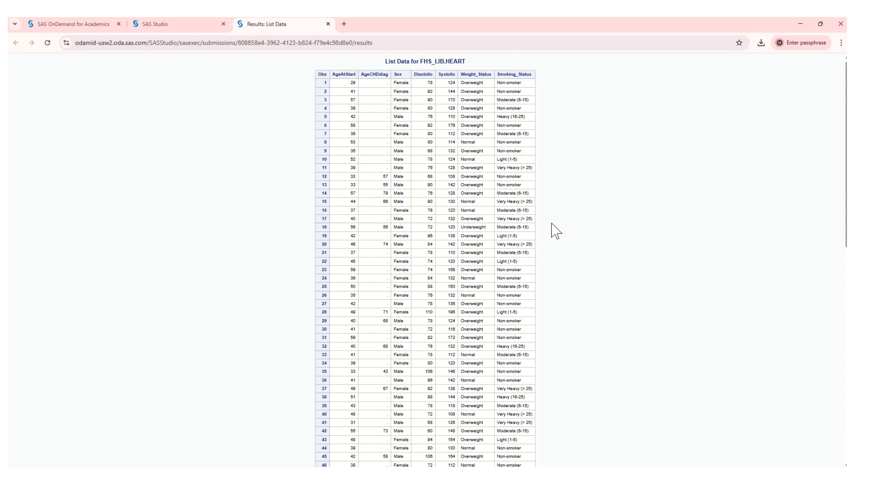
pyautogui.scroll(-9, 482, 155)
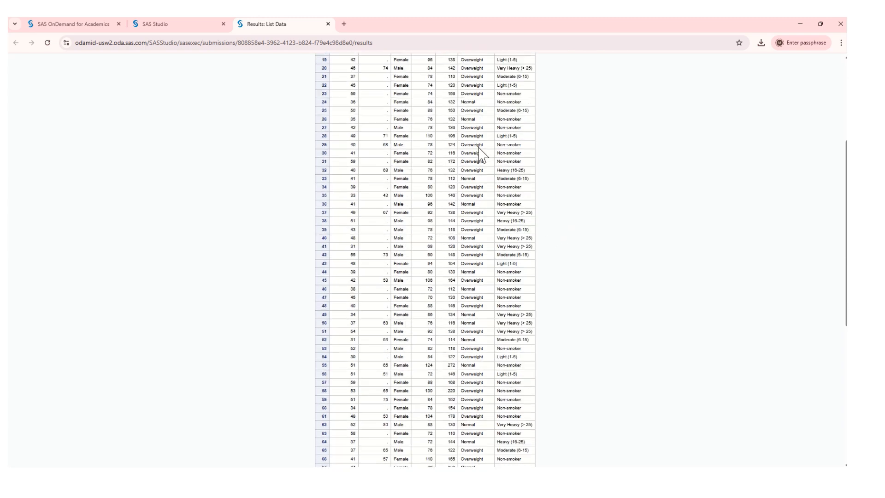
pyautogui.scroll(10, 475, 157)
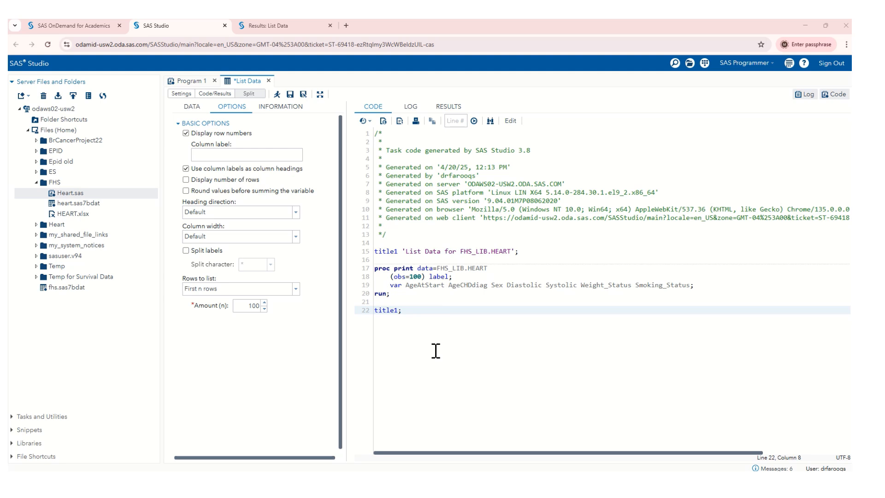
# Step: Review the generated PROC PRINT code again, from the proc statement through the data, obs and var settings to the closing run statement
pyautogui.click(383, 268)
pyautogui.moveTo(382, 269); pyautogui.dragTo(431, 270)
pyautogui.moveTo(495, 269); pyautogui.dragTo(692, 286)
pyautogui.click(393, 295)
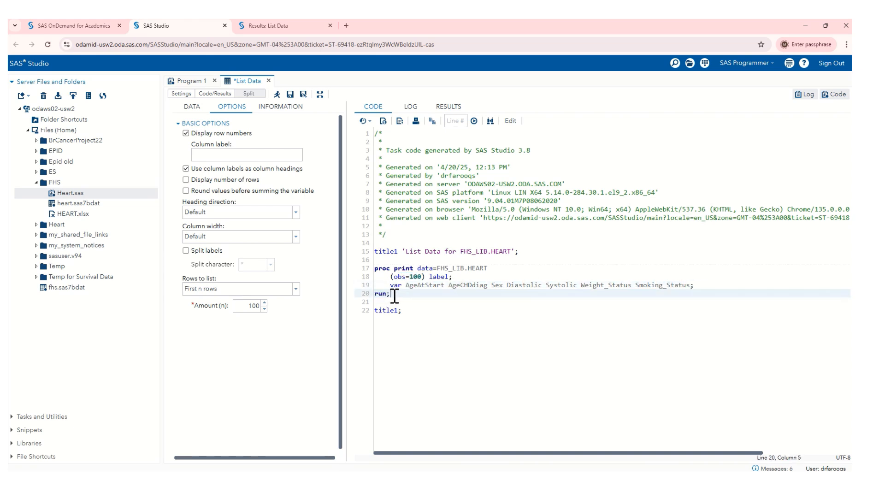
pyautogui.moveTo(391, 295); pyautogui.dragTo(375, 296)
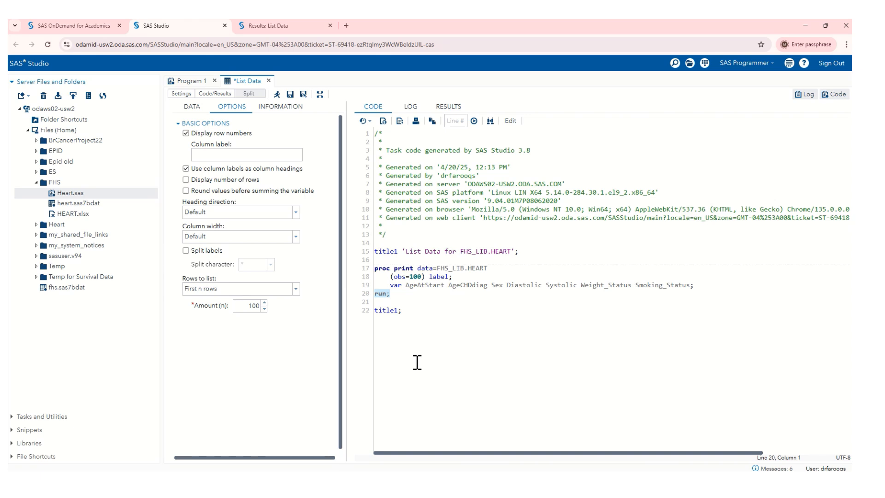
pyautogui.press('F4')
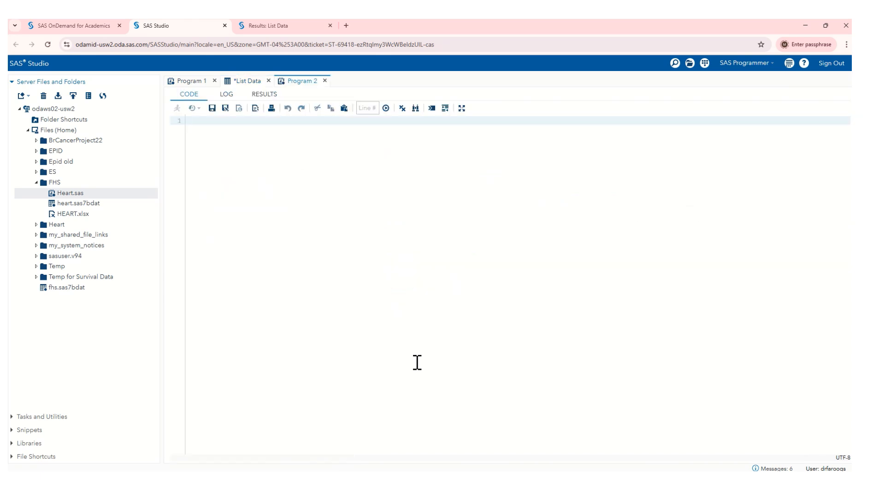
pyautogui.click(325, 81)
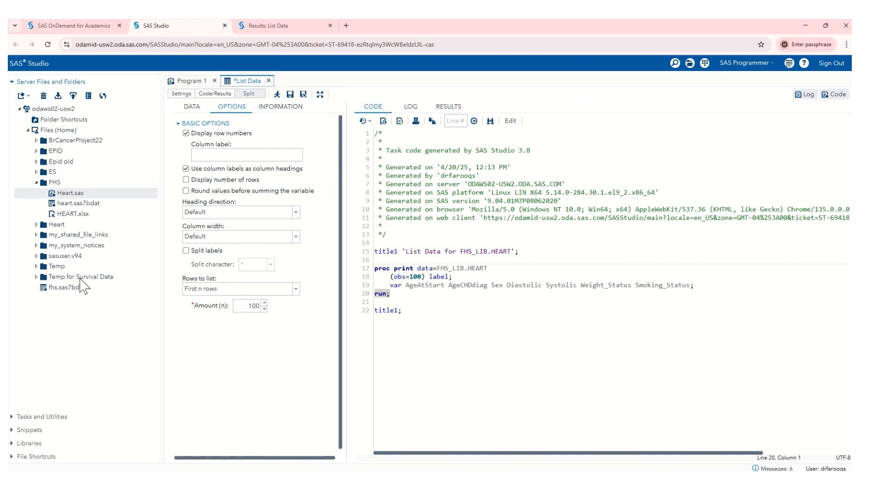
# Step: Open Heart.sas from the FHS folder and add a blank line and a new code line below the libname statement
pyautogui.doubleClick(72, 195)
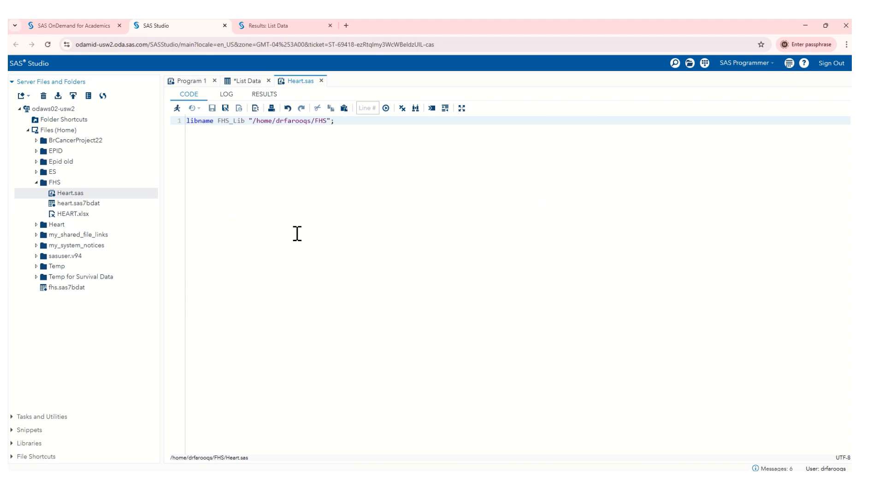
pyautogui.click(358, 122)
pyautogui.press('Return')
pyautogui.press('Return')
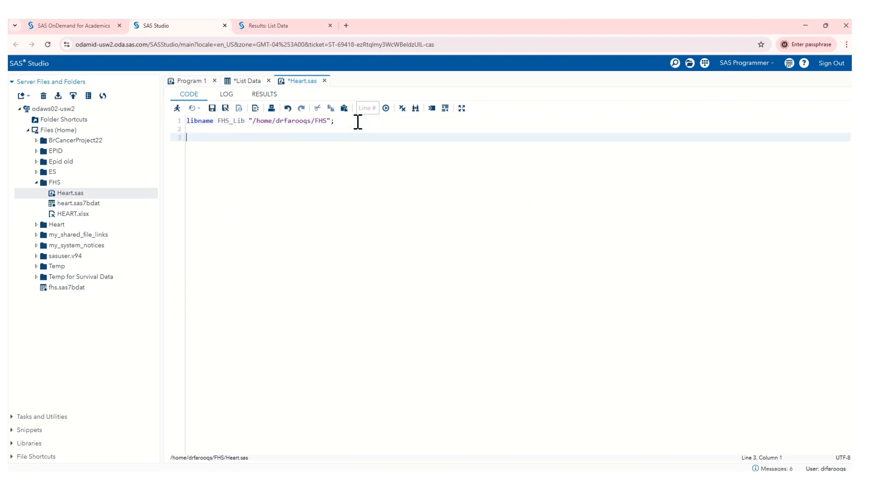
# Step: Write the statement Proc print data=fhs_lib.heart (obs=100); on line 3
pyautogui.write('Proc')
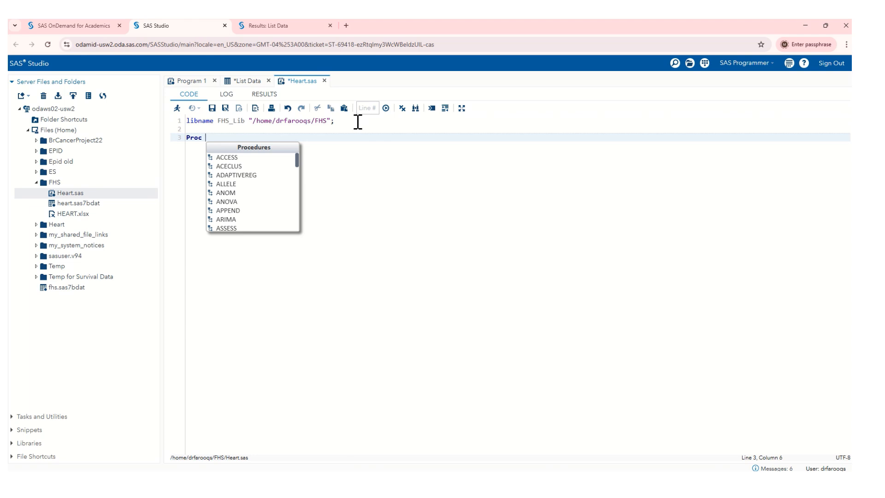
pyautogui.write("prin'")
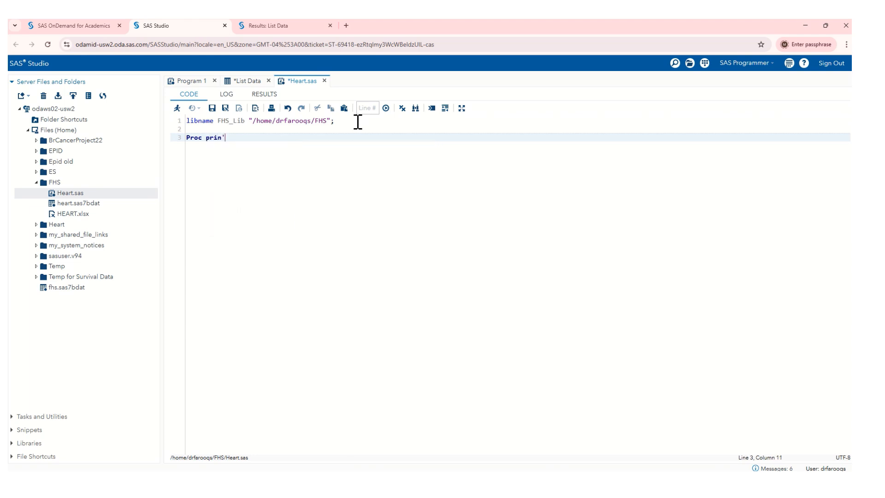
pyautogui.write('t data=')
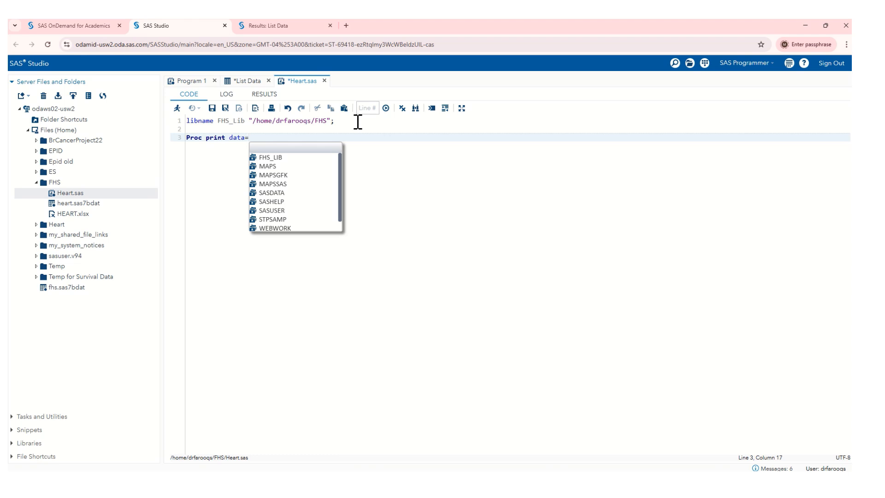
pyautogui.write('fhs_lib.')
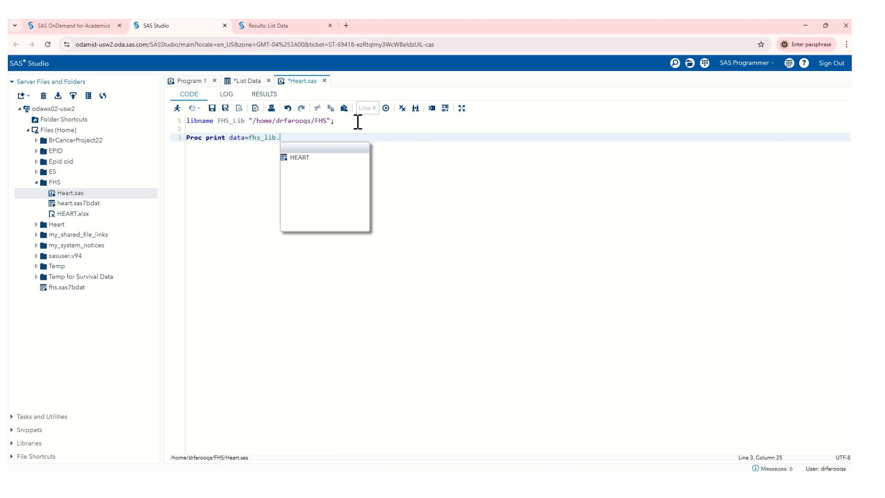
pyautogui.write('heart (')
pyautogui.press('Escape')
pyautogui.write('obs')
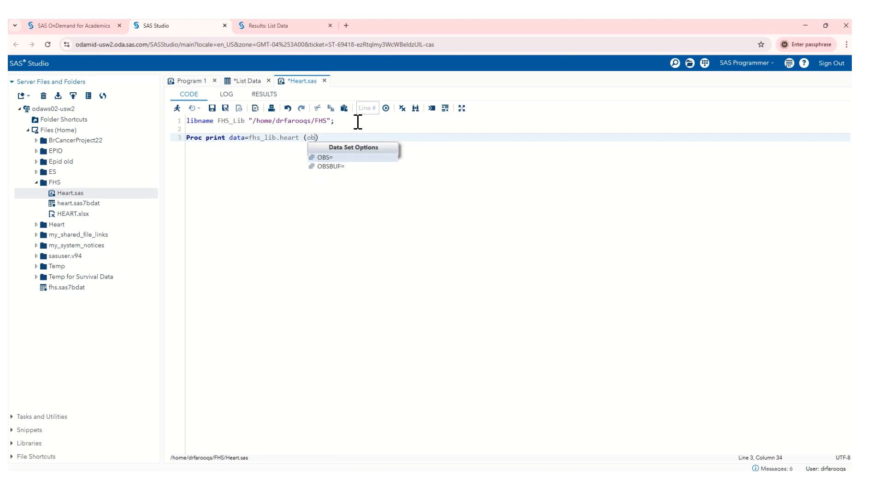
pyautogui.write('=100')
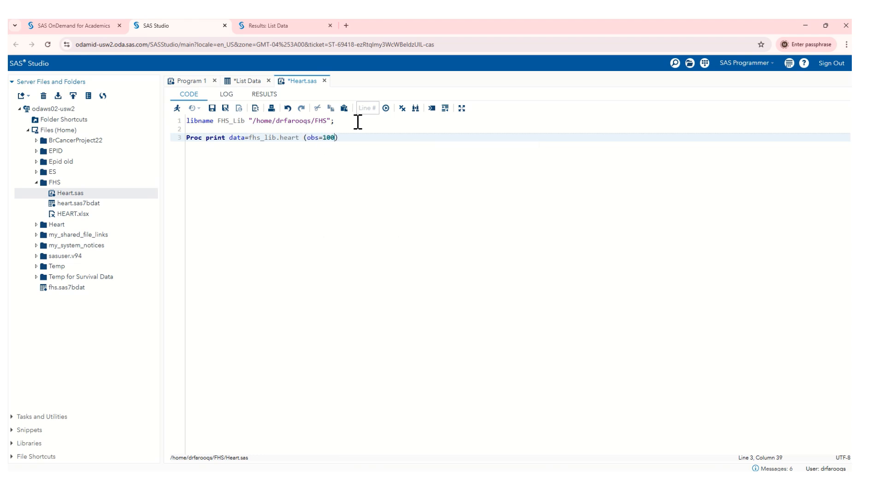
pyautogui.write(');')
pyautogui.press('Return')
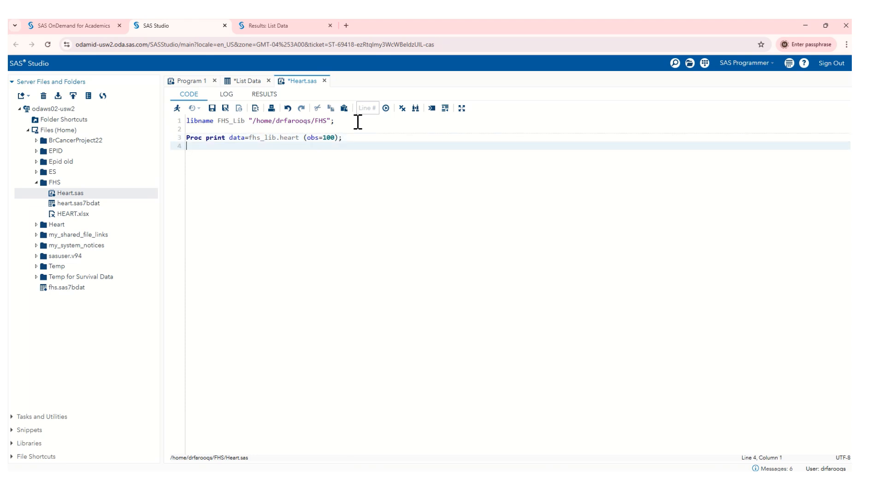
# Step: Begin an indented var statement on line 4 and expand FHS_LIB's HEART table in the libraries to list its variables
pyautogui.press('Tab')
pyautogui.write('var')
pyautogui.press('BackSpace')
pyautogui.click(15, 444)
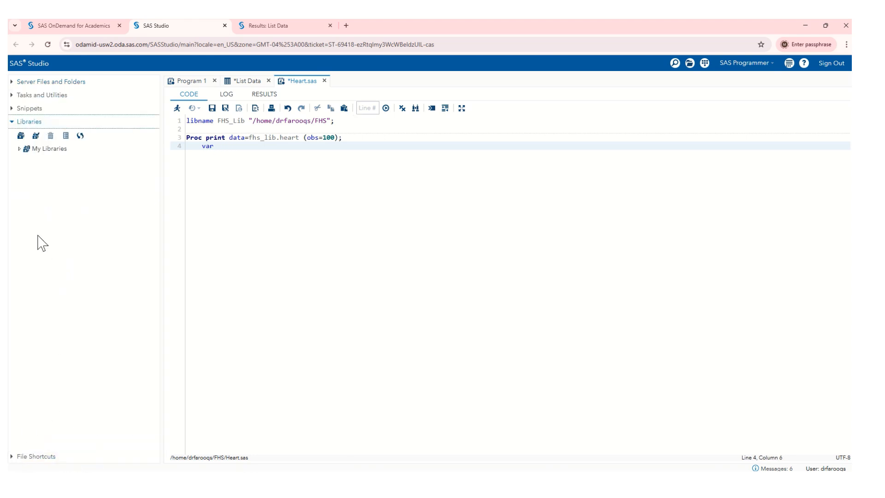
pyautogui.click(19, 151)
pyautogui.click(28, 159)
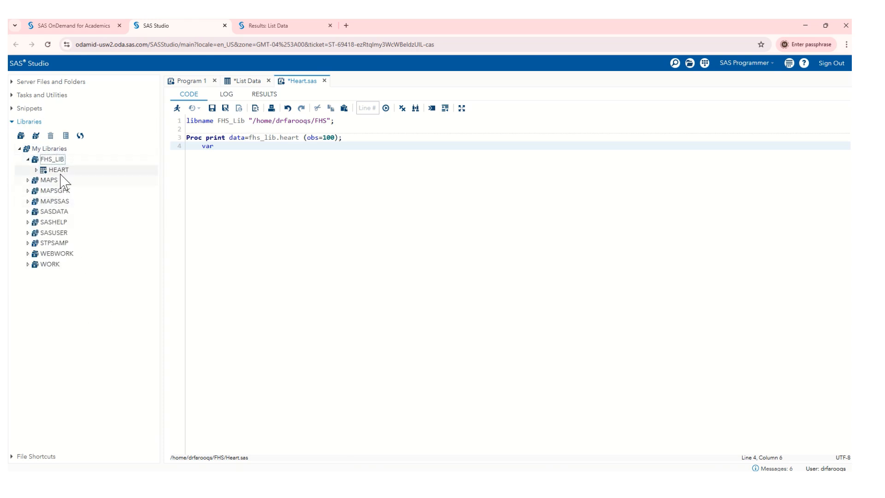
pyautogui.click(37, 170)
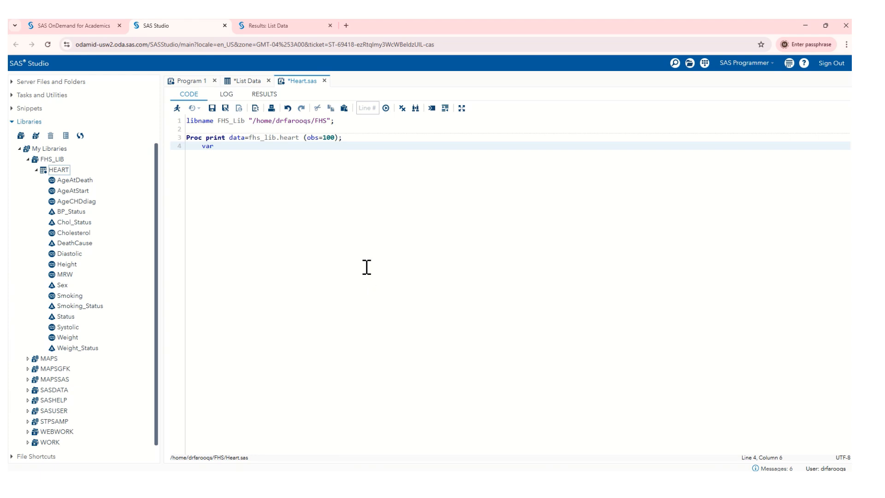
# Step: Insert AgeAtStart, AgeCHDdiag, BP_Status, Diastolic, Systolic and Smoking_Status from the HEART variable list into the var statement, ending it with a semicolon
pyautogui.click(94, 191)
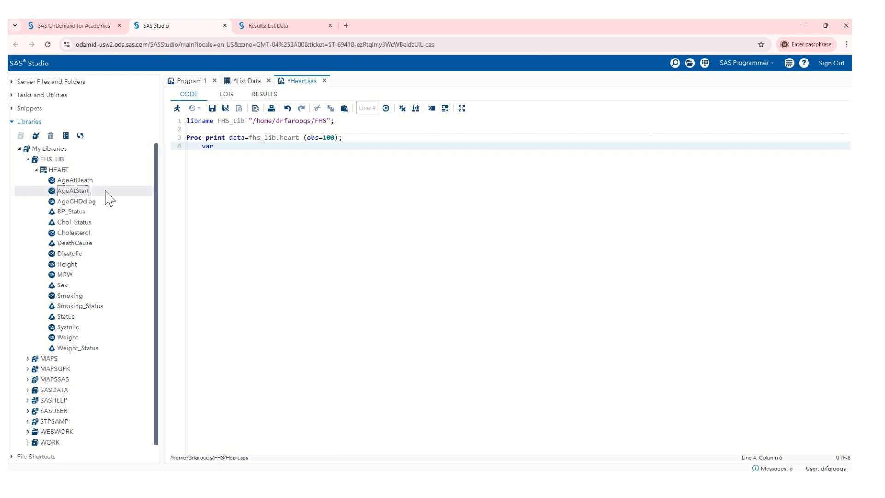
pyautogui.keyDown('ctrl'); pyautogui.click(106, 203); pyautogui.keyUp('ctrl')
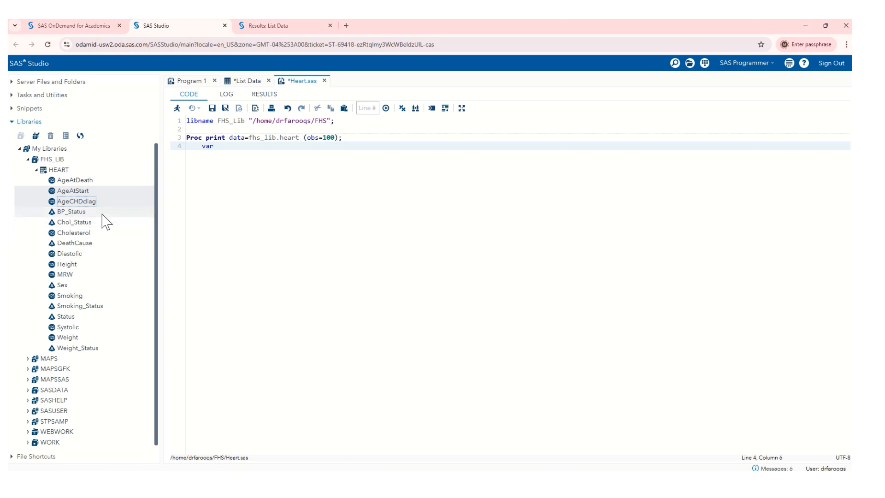
pyautogui.keyDown('ctrl'); pyautogui.click(102, 213); pyautogui.keyUp('ctrl')
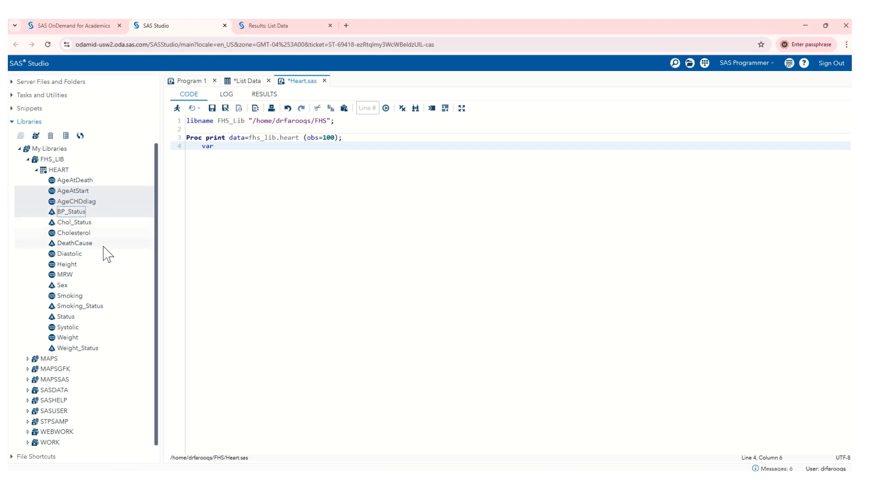
pyautogui.keyDown('ctrl'); pyautogui.click(97, 256); pyautogui.keyUp('ctrl')
pyautogui.keyDown('ctrl'); pyautogui.click(90, 328); pyautogui.keyUp('ctrl')
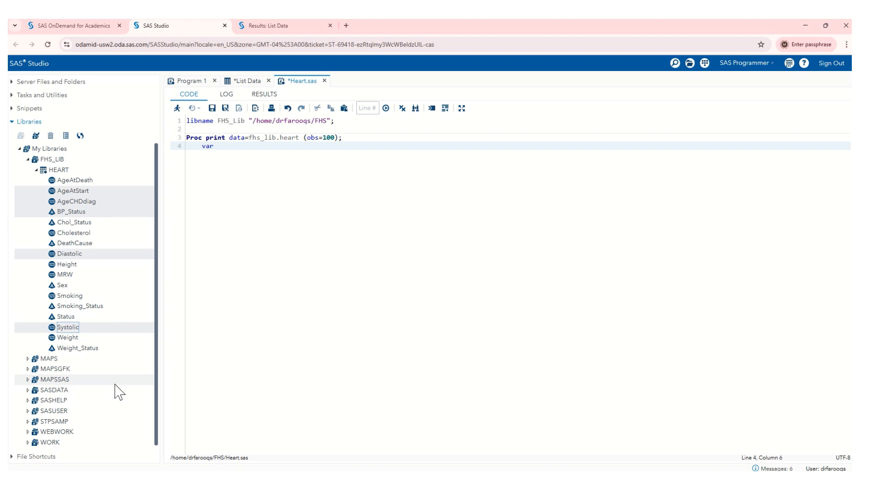
pyautogui.keyDown('ctrl'); pyautogui.click(105, 308); pyautogui.keyUp('ctrl')
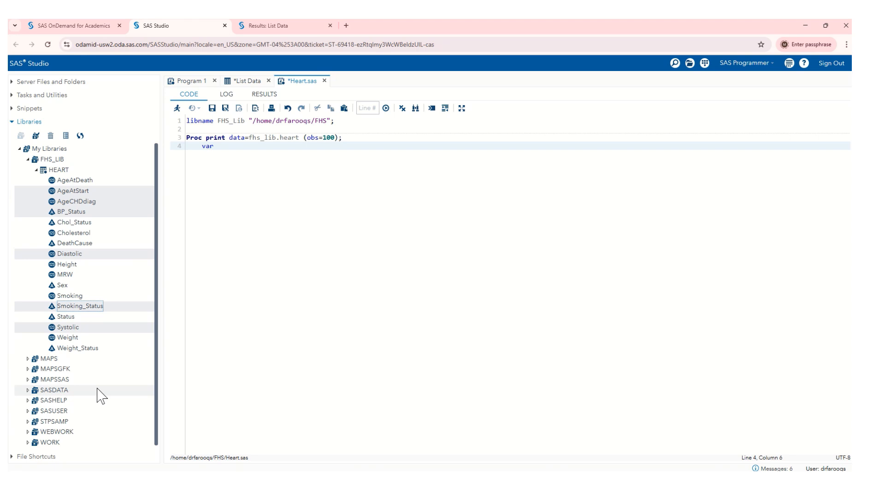
pyautogui.moveTo(123, 221); pyautogui.dragTo(225, 175)
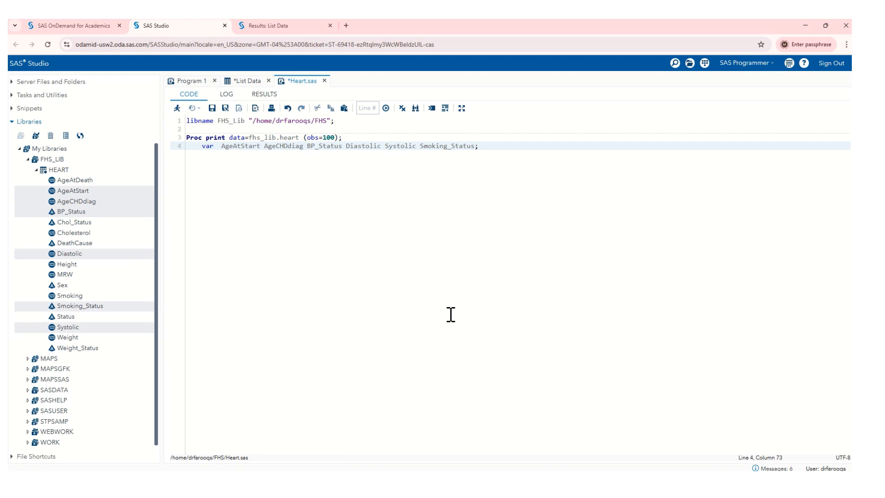
# Step: Close the PROC PRINT block with a run; statement on line 5
pyautogui.press('Return')
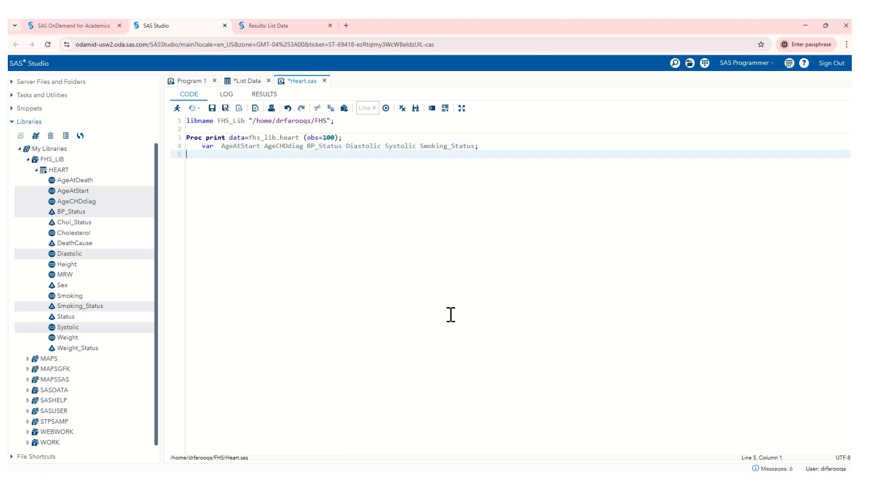
pyautogui.write('run')
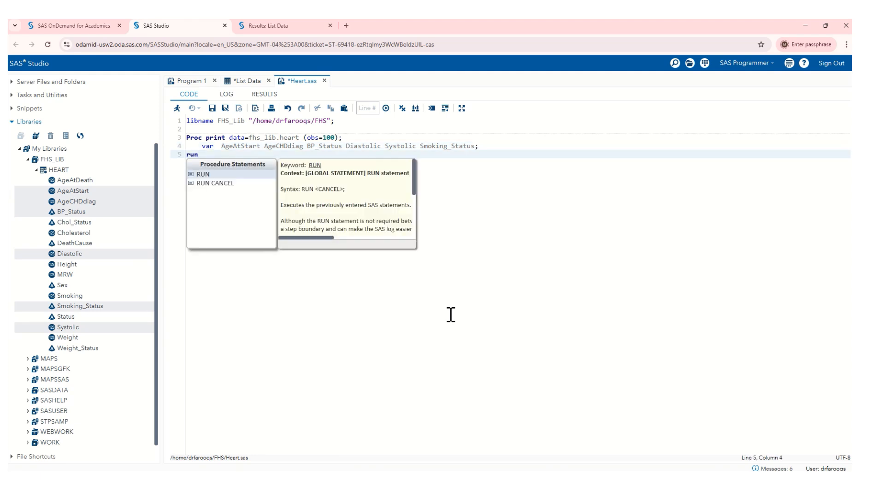
pyautogui.write(';')
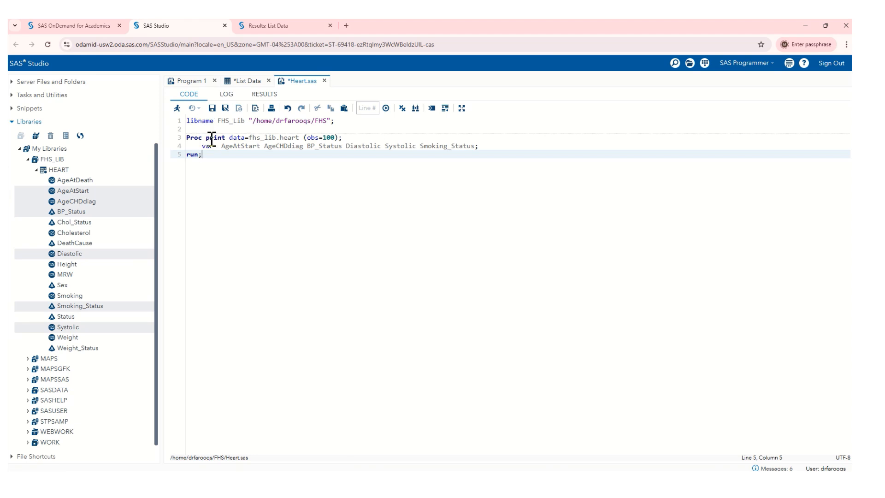
# Step: Run only the PROC PRINT block of Heart.sas and open its results in a separate browser tab
pyautogui.moveTo(206, 158); pyautogui.dragTo(185, 141)
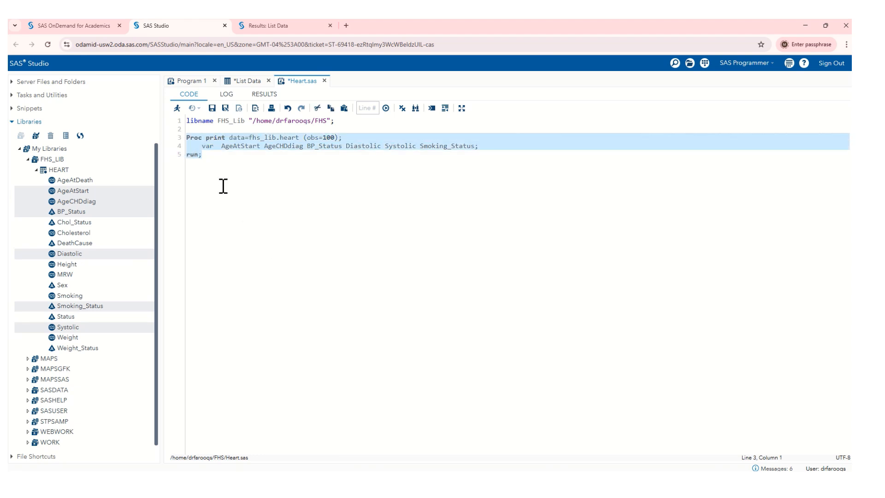
pyautogui.click(177, 108)
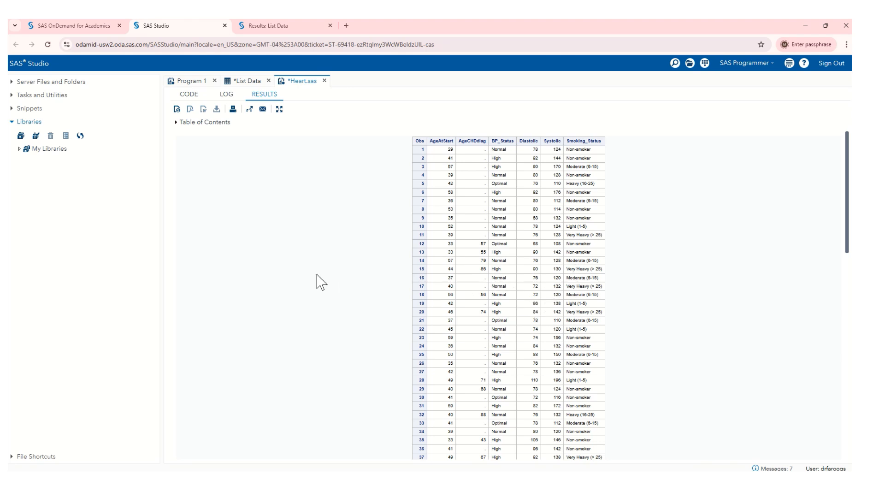
pyautogui.click(250, 109)
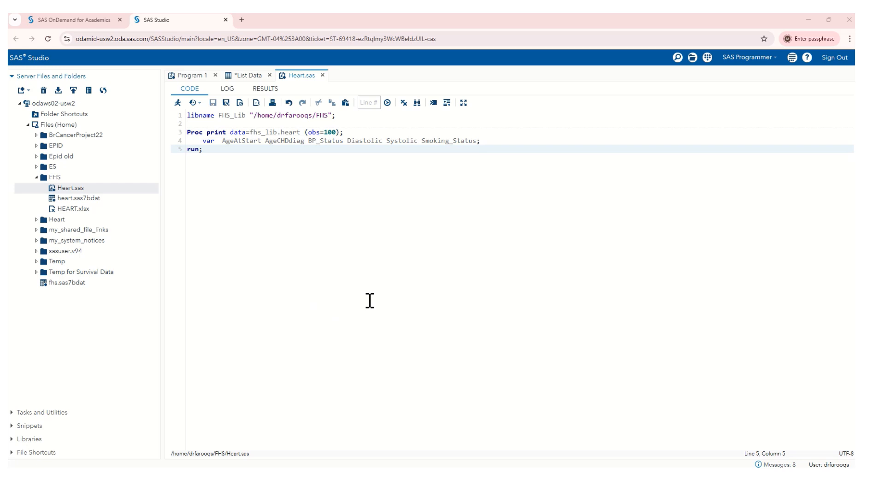
# Step: Run the List Table Attributes task on FHS_LIB.HEART with its default display options and open the results in a separate browser tab
pyautogui.click(23, 413)
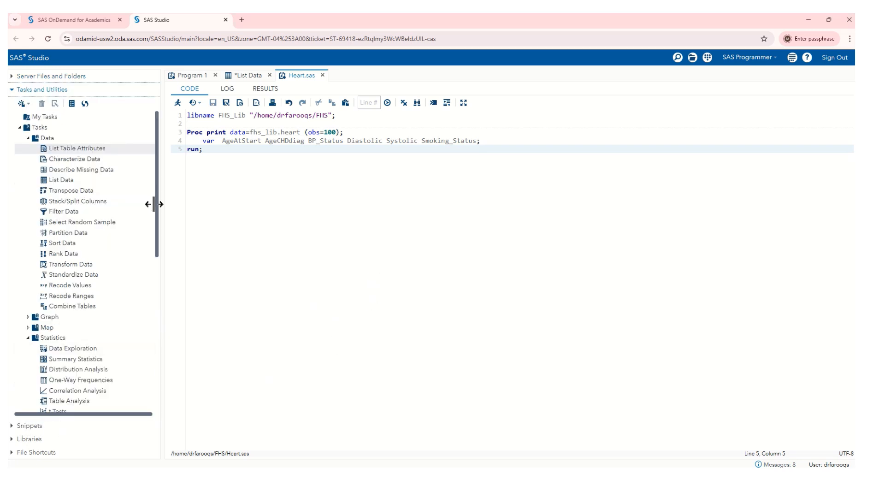
pyautogui.doubleClick(77, 149)
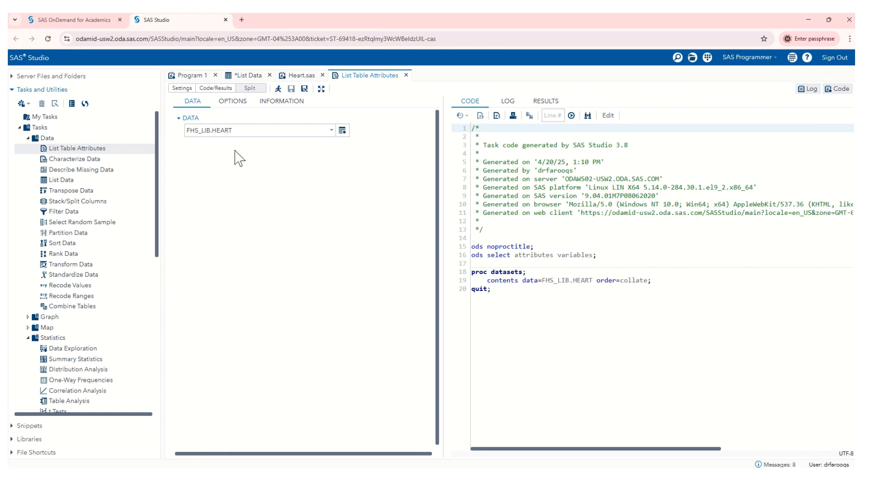
pyautogui.click(232, 101)
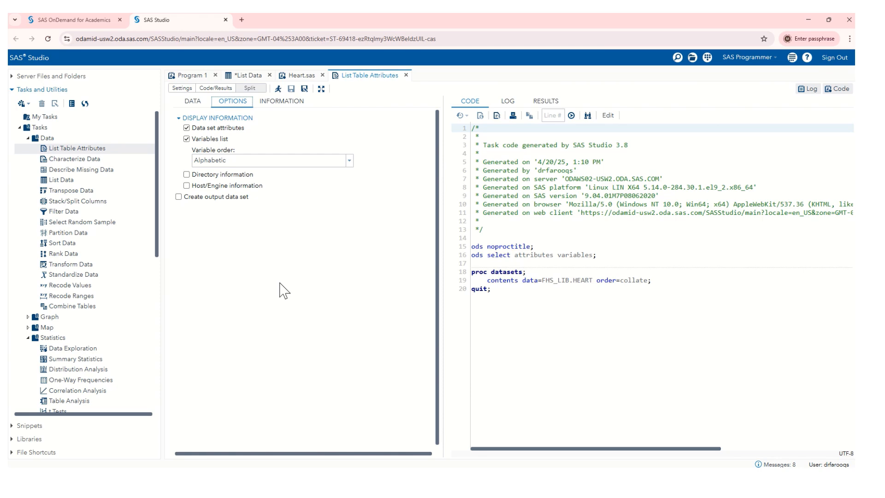
pyautogui.click(278, 89)
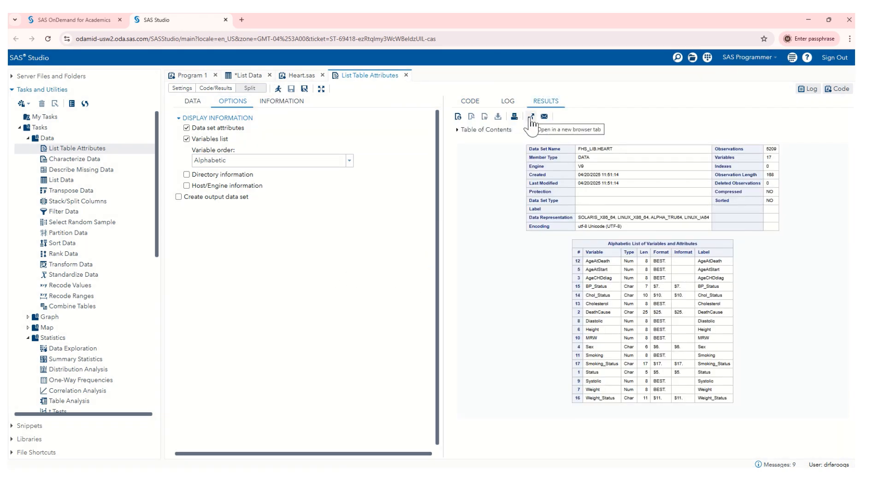
pyautogui.click(531, 117)
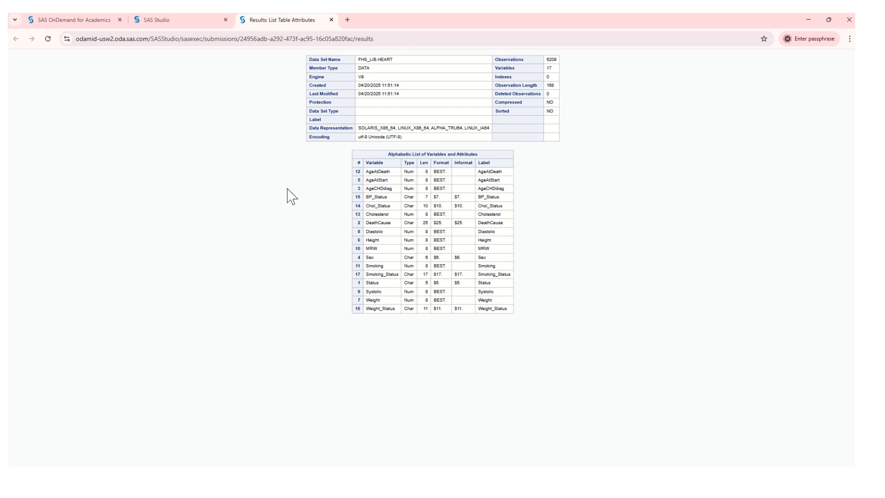
# Step: Enlarge the table attributes report and examine the data set name, observation and variable counts, creation time, and the variables' types
pyautogui.hotkey('ctrl', '+')
pyautogui.hotkey('ctrl', '+')
pyautogui.hotkey('ctrl', '+')
pyautogui.hotkey('ctrl', '+')
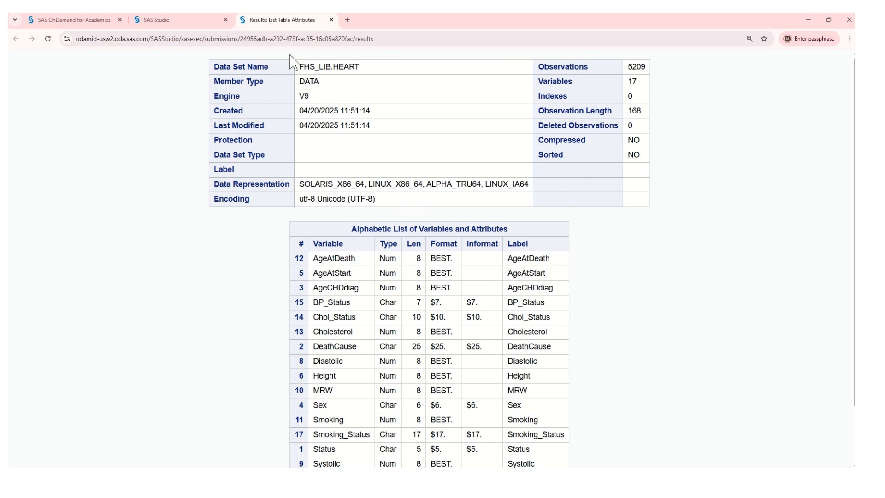
pyautogui.moveTo(360, 70); pyautogui.dragTo(293, 81)
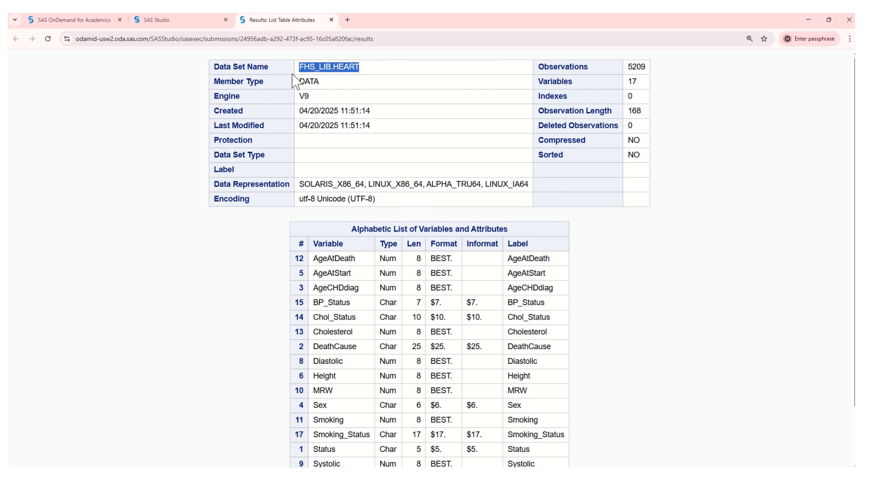
pyautogui.click(334, 79)
pyautogui.moveTo(647, 67); pyautogui.dragTo(628, 83)
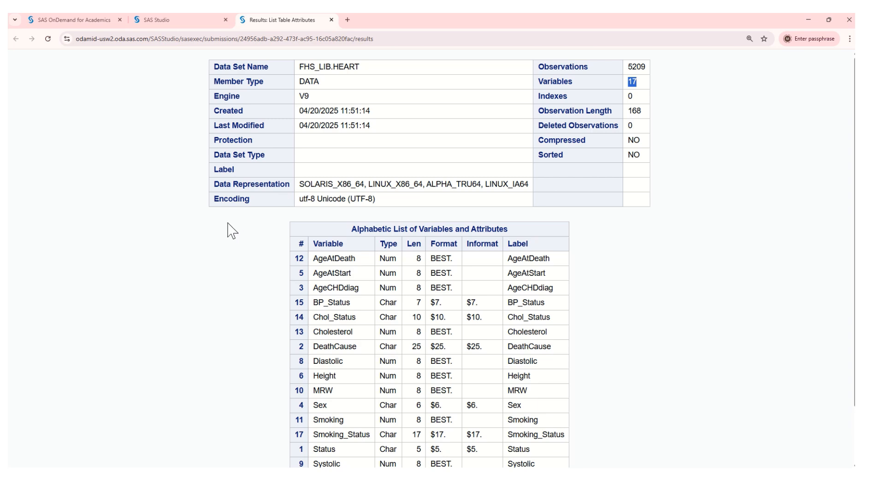
pyautogui.scroll(-2, 231, 230)
pyautogui.scroll(2, 231, 229)
pyautogui.moveTo(371, 111); pyautogui.dragTo(337, 111)
pyautogui.scroll(-2, 262, 239)
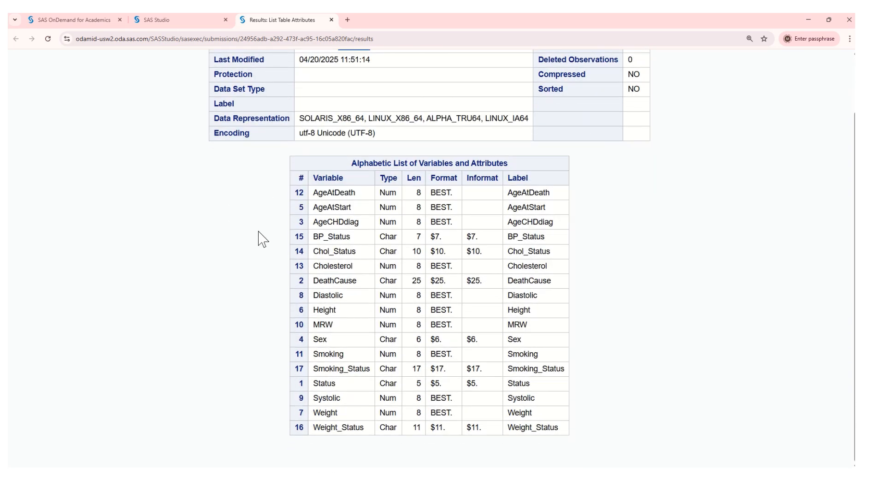
pyautogui.click(397, 235)
# Step: Review the List Table Attributes display options in SAS Studio at a smaller page zoom and return to the report's browser tab
pyautogui.click(176, 22)
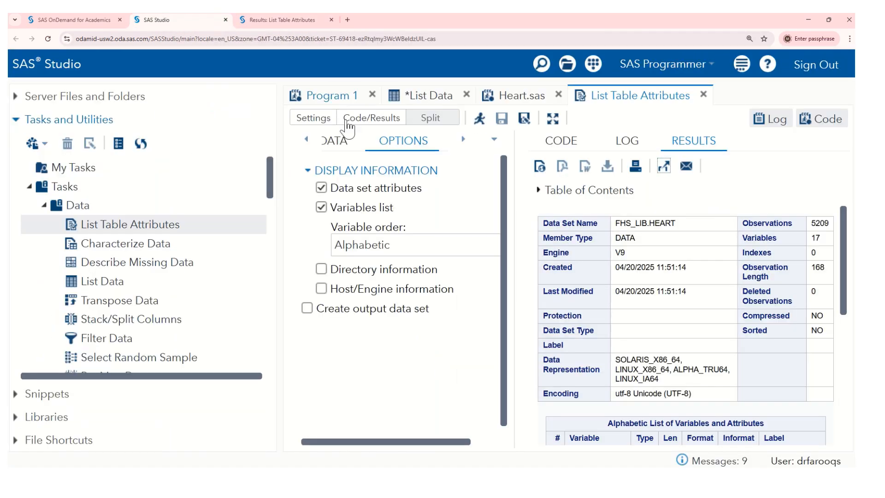
pyautogui.hotkey('ctrl', '-')
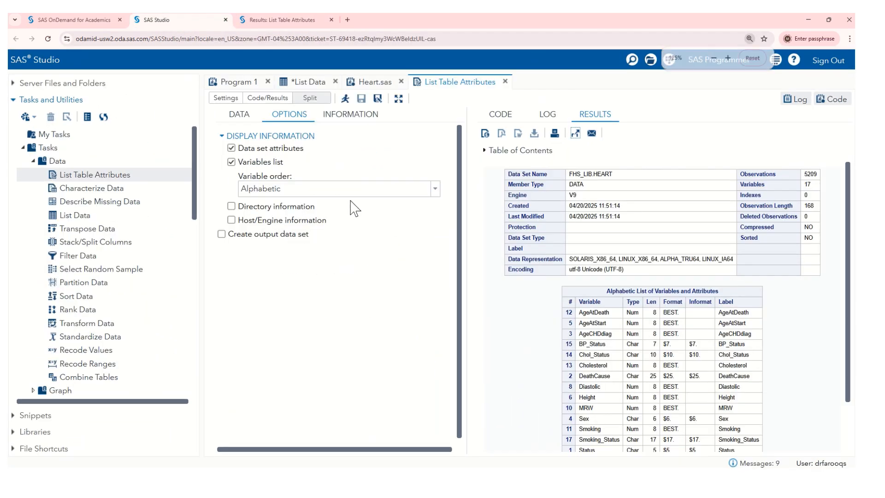
pyautogui.click(286, 20)
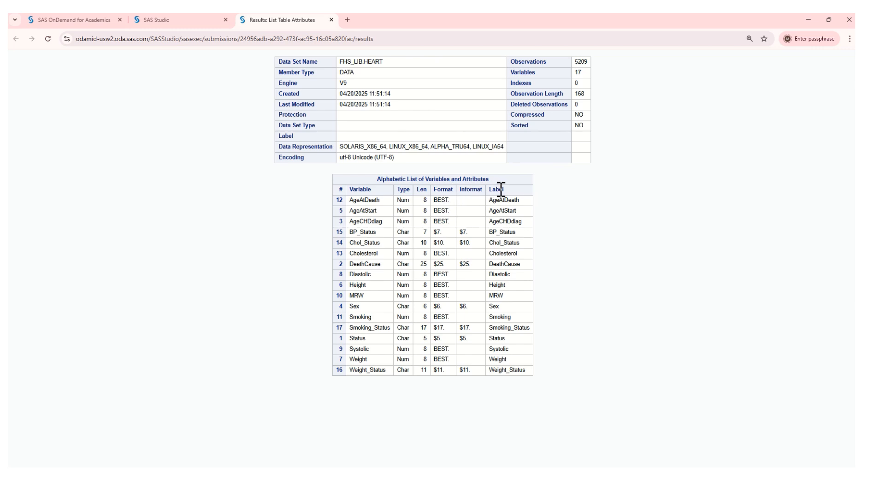
# Step: Compare the Variable and Label columns of the attributes report, including AgeAtDeath and Chol_Status, and close the report's browser tab
pyautogui.moveTo(501, 189); pyautogui.dragTo(504, 199)
pyautogui.click(511, 215)
pyautogui.moveTo(371, 190); pyautogui.dragTo(366, 189)
pyautogui.moveTo(524, 206); pyautogui.dragTo(514, 202)
pyautogui.click(379, 200)
pyautogui.moveTo(517, 243); pyautogui.dragTo(503, 243)
pyautogui.click(365, 244)
pyautogui.hotkey('ctrl', 'w')
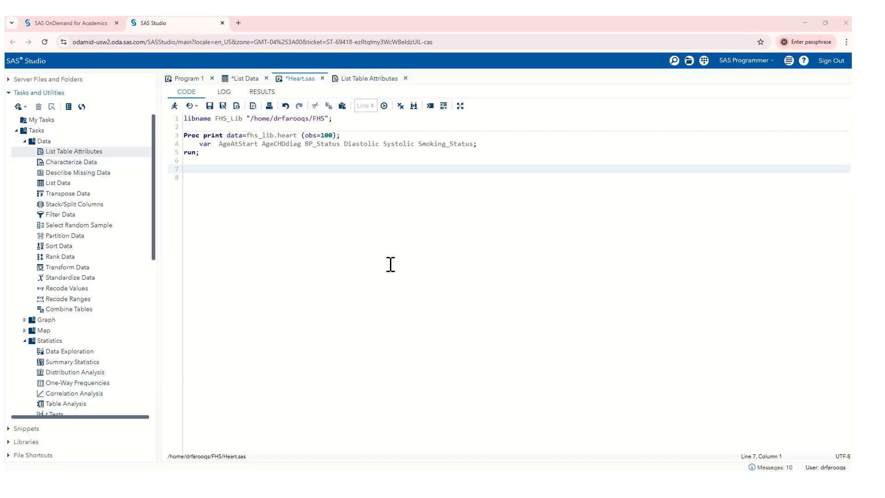
# Step: Write a PROC CONTENTS block for fhs_lib.heart on lines 7 and 8 of Heart.sas, closed with a run; statement
pyautogui.click(221, 171)
pyautogui.write('Proc content')
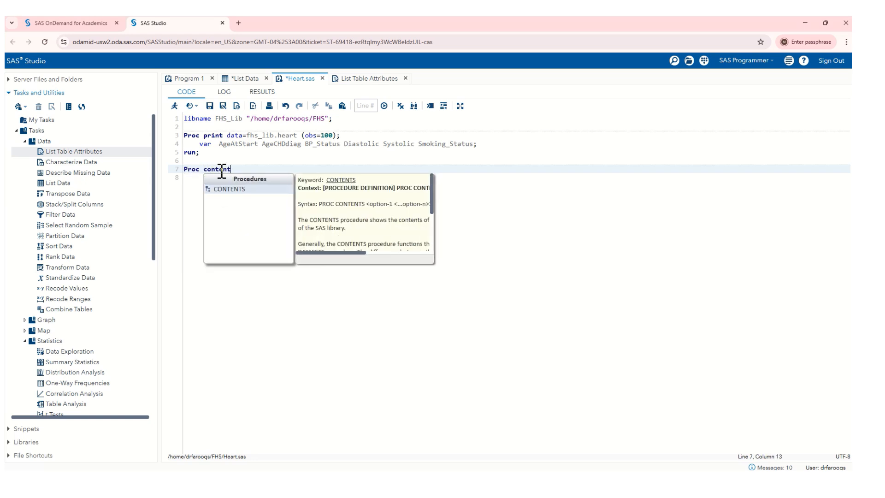
pyautogui.write('s data=')
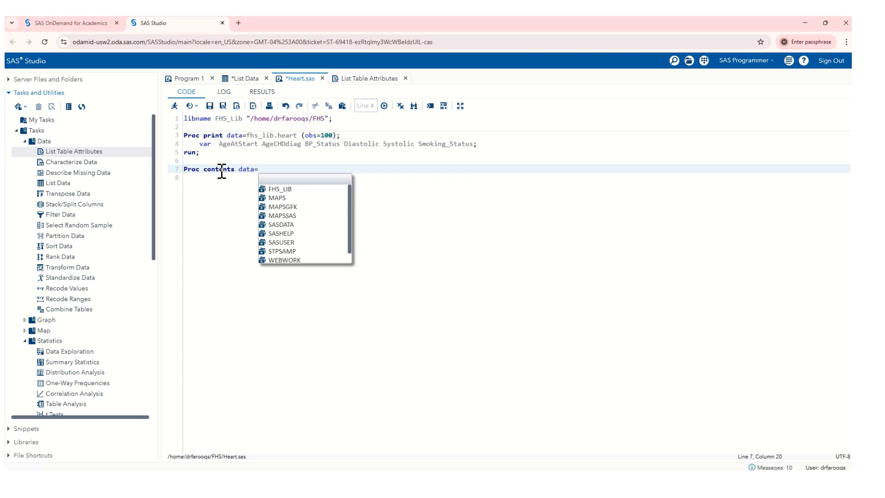
pyautogui.write('fhs_lib.heart')
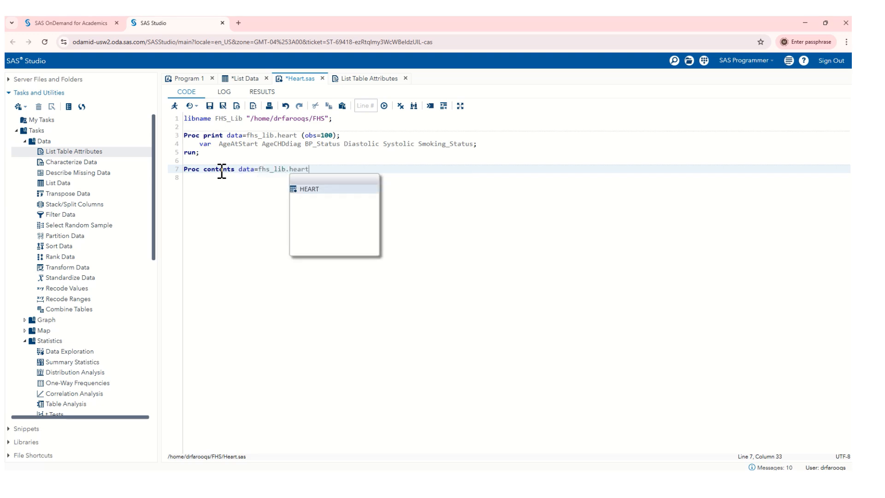
pyautogui.write(';')
pyautogui.press('Return')
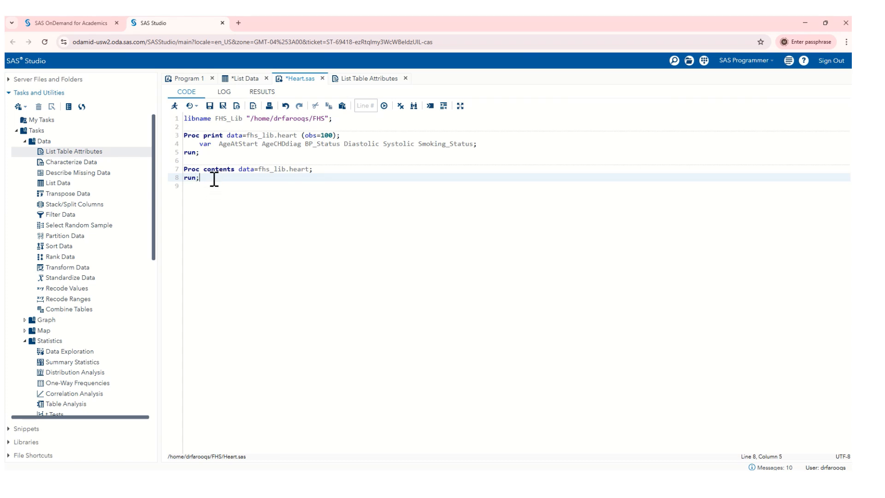
# Step: Run only the PROC CONTENTS block of Heart.sas and open its results in a separate browser tab
pyautogui.moveTo(210, 179); pyautogui.dragTo(187, 170)
pyautogui.click(175, 106)
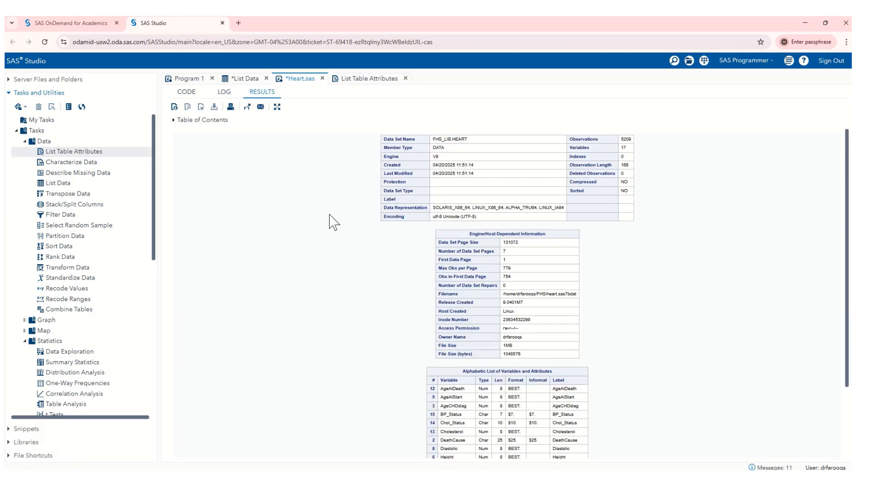
pyautogui.click(248, 108)
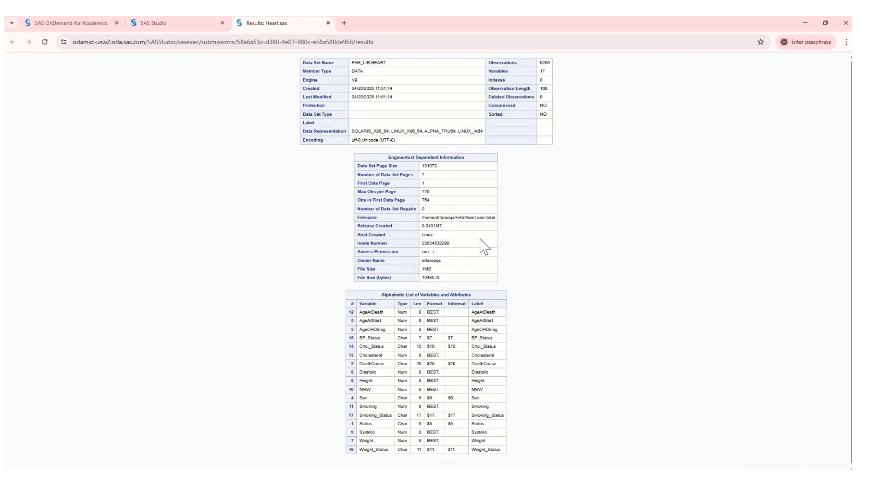
# Step: Enlarge the PROC CONTENTS report and examine its data set attributes, Engine/Host Dependent Information and alphabetic variable list
pyautogui.hotkey('ctrl', '+')
pyautogui.hotkey('ctrl', '+')
pyautogui.hotkey('ctrl', '+')
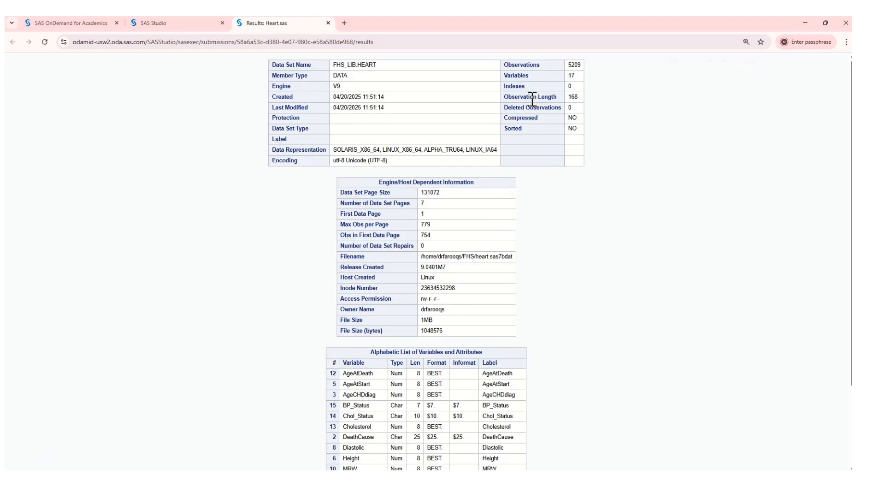
pyautogui.scroll(-5, 488, 286)
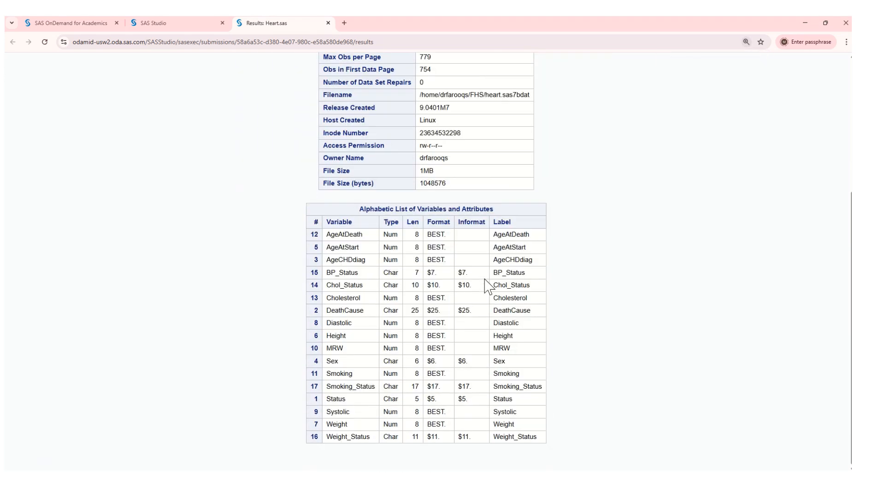
pyautogui.scroll(4, 489, 286)
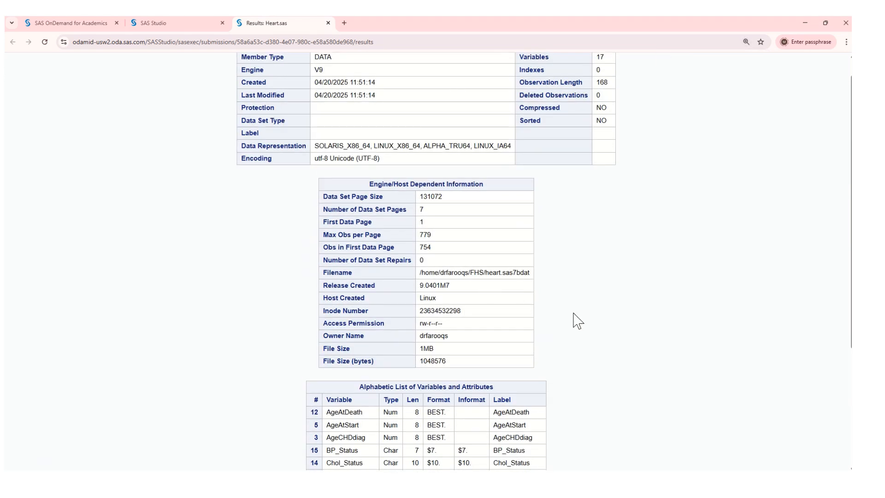